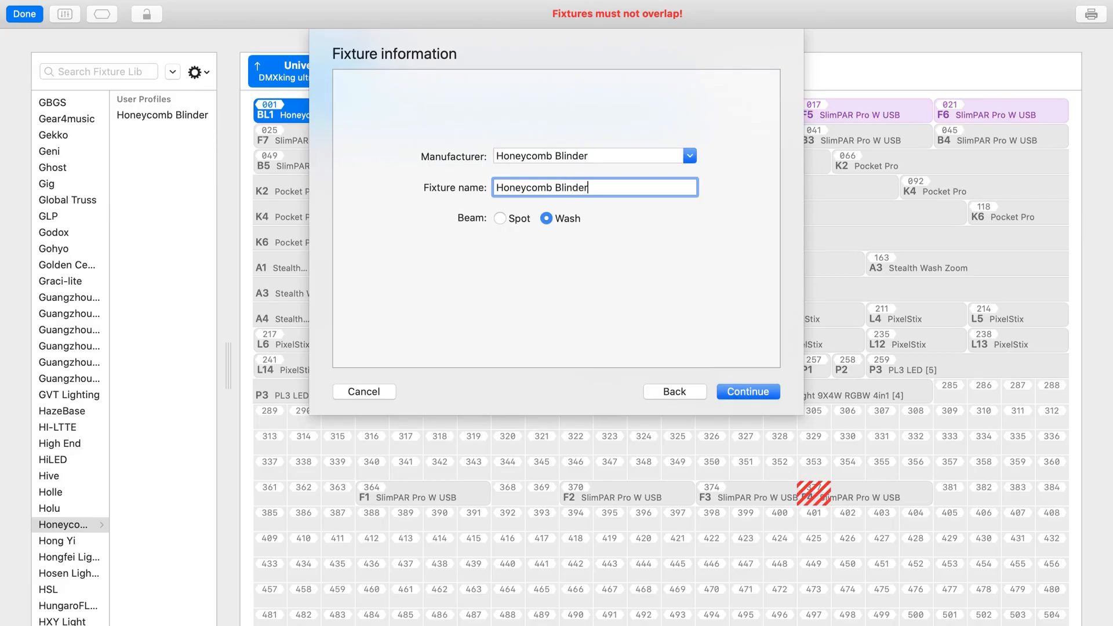
Step: Create the Honeycomb Blinder wash profile with 13 DMX channels, without multiple modes or multiple beams
left_click(760, 387)
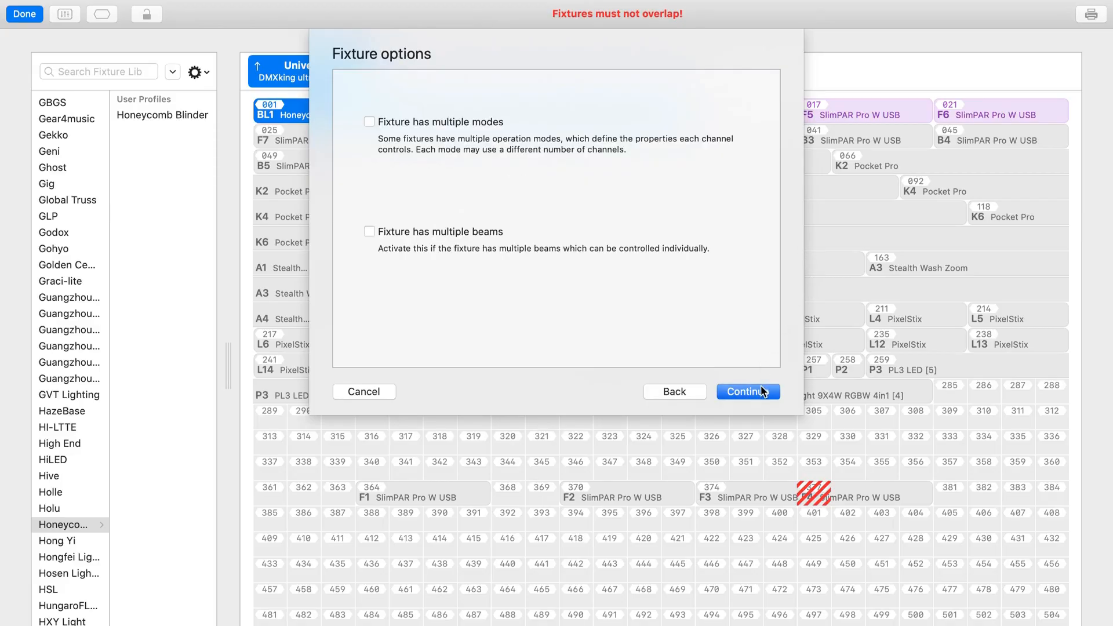
left_click(761, 388)
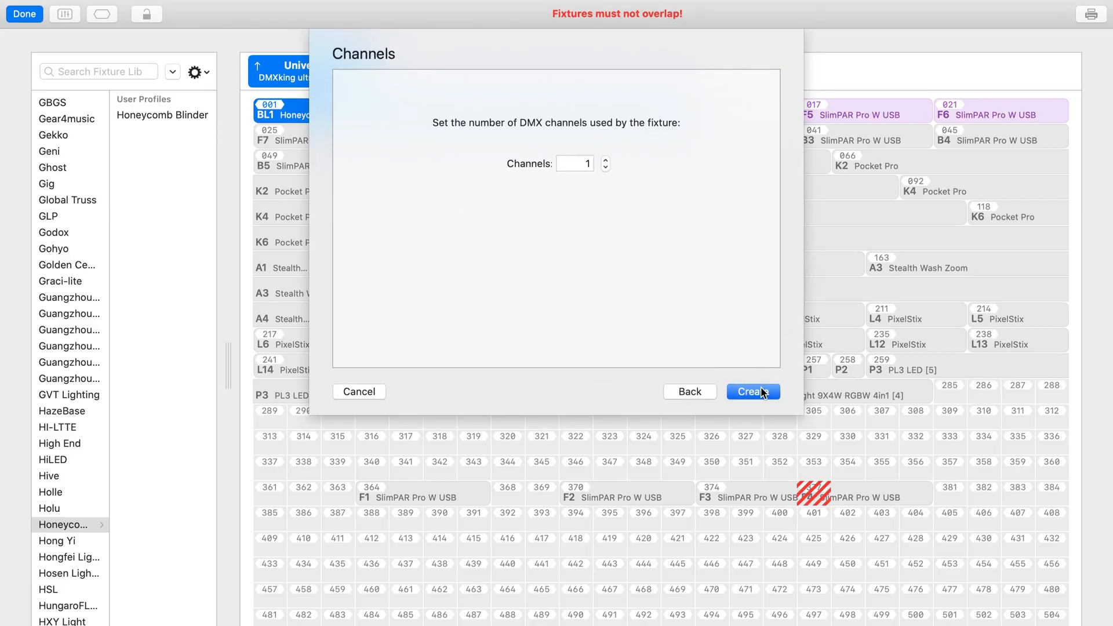
double_click(592, 166)
key("BackSpace")
type("13")
left_click(763, 392)
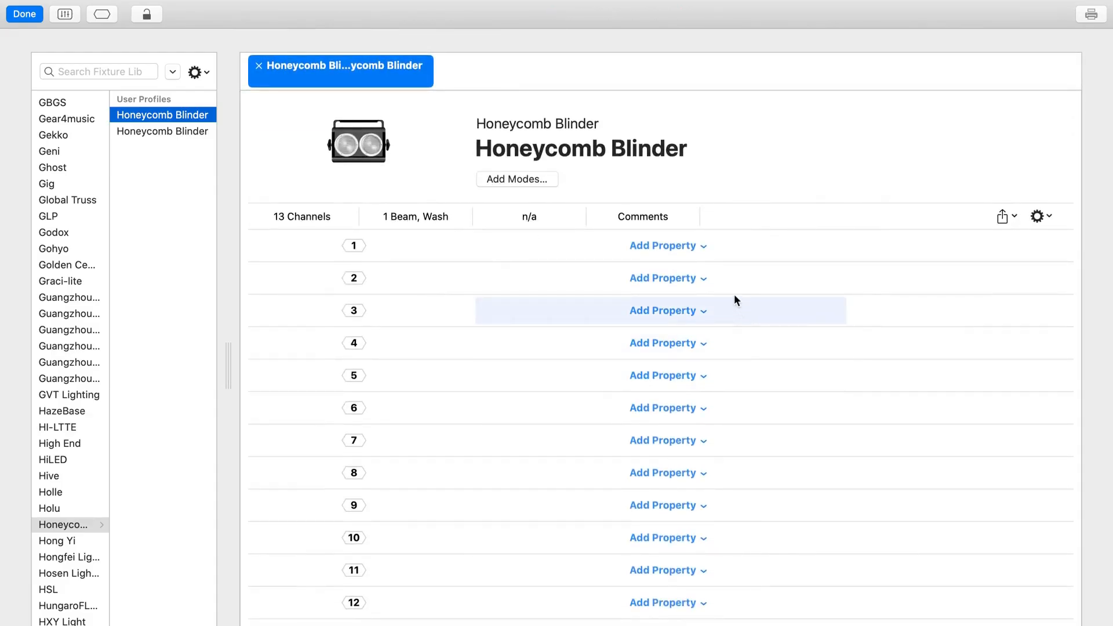
Step: Add a Dimmer property with the range 0-255 to channel 1
left_click(704, 248)
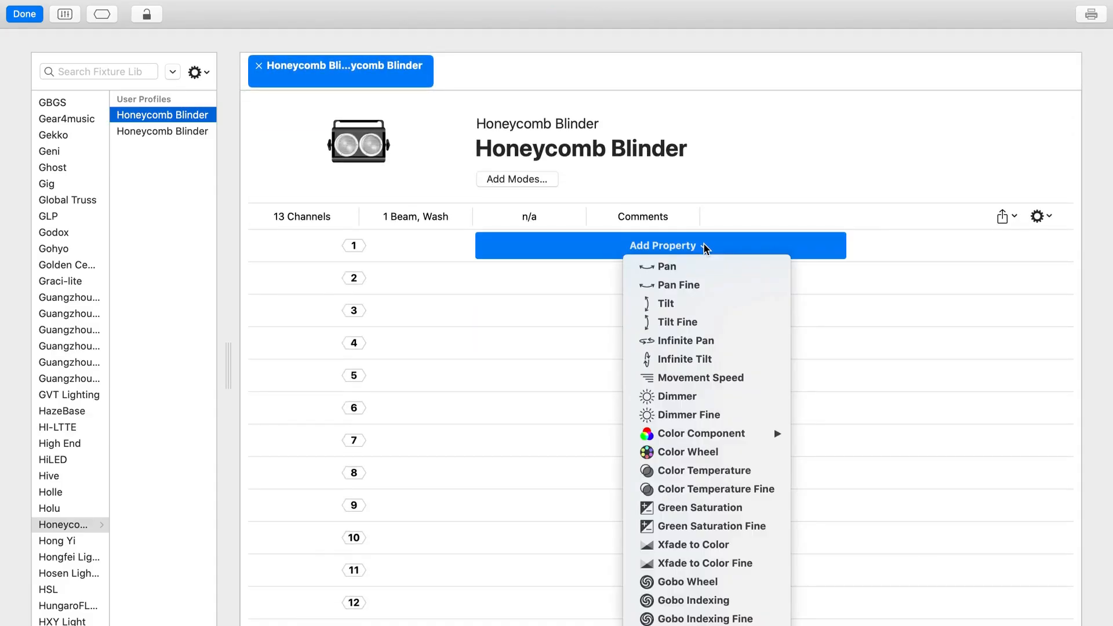
left_click(693, 396)
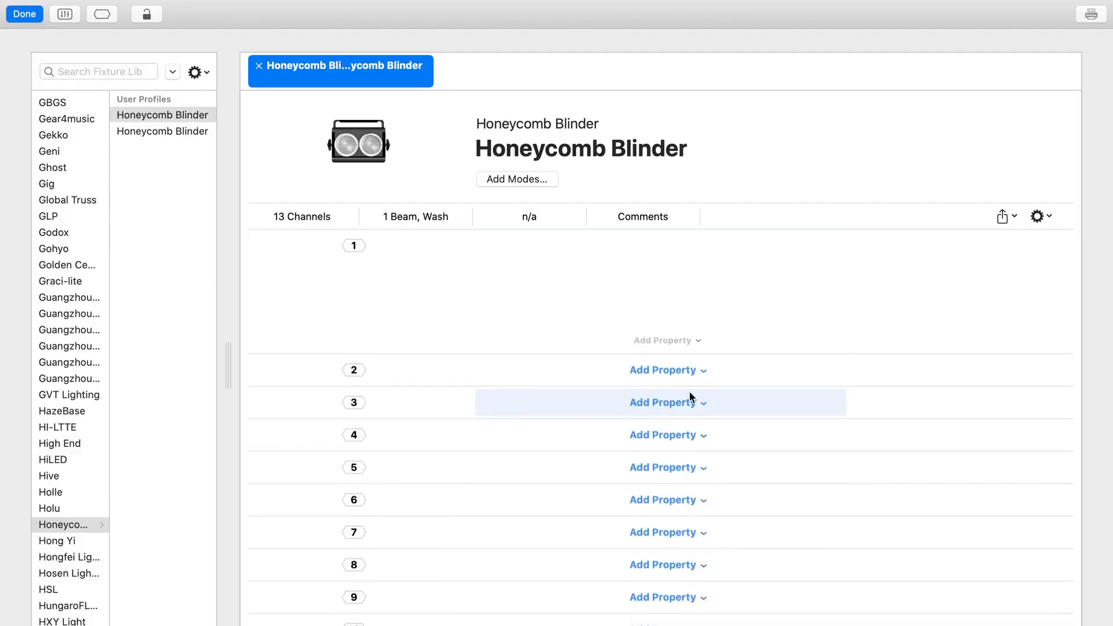
type("0")
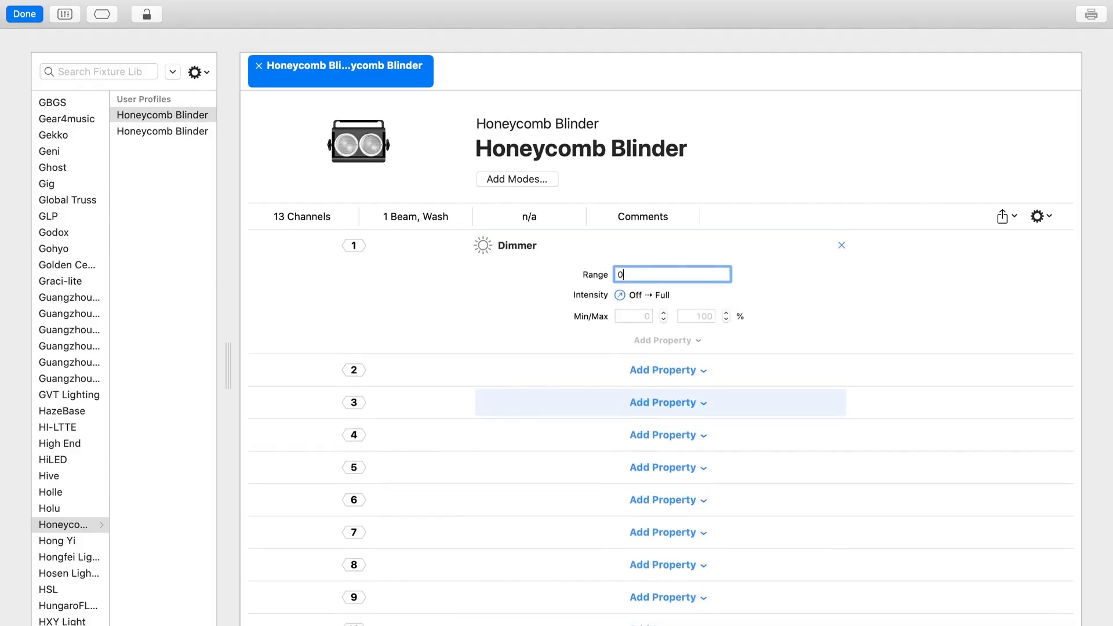
type("-255")
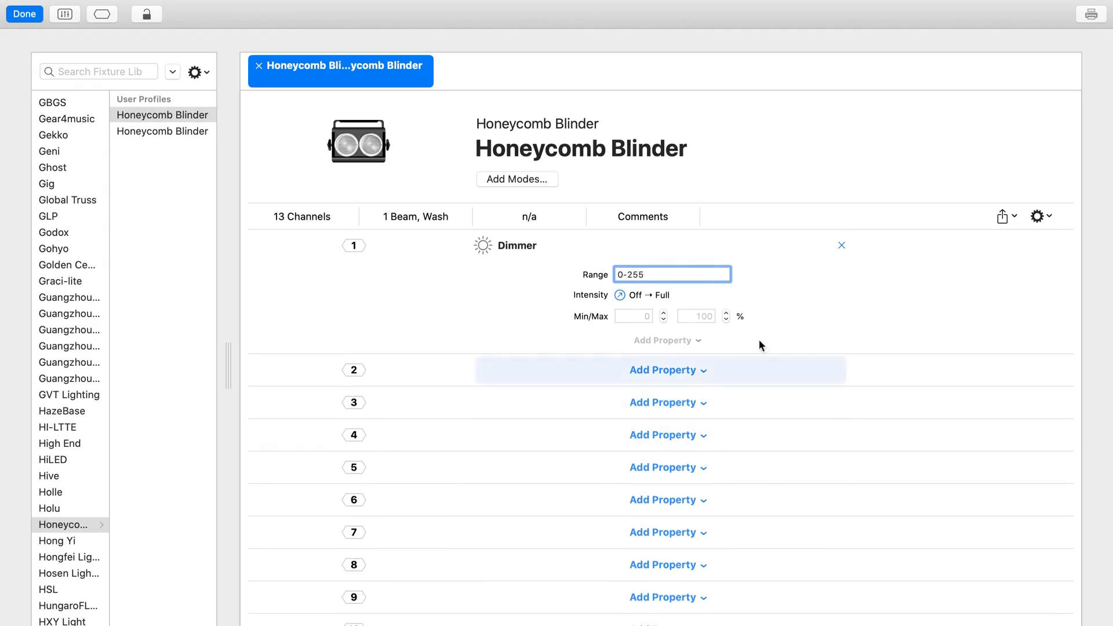
key("Return")
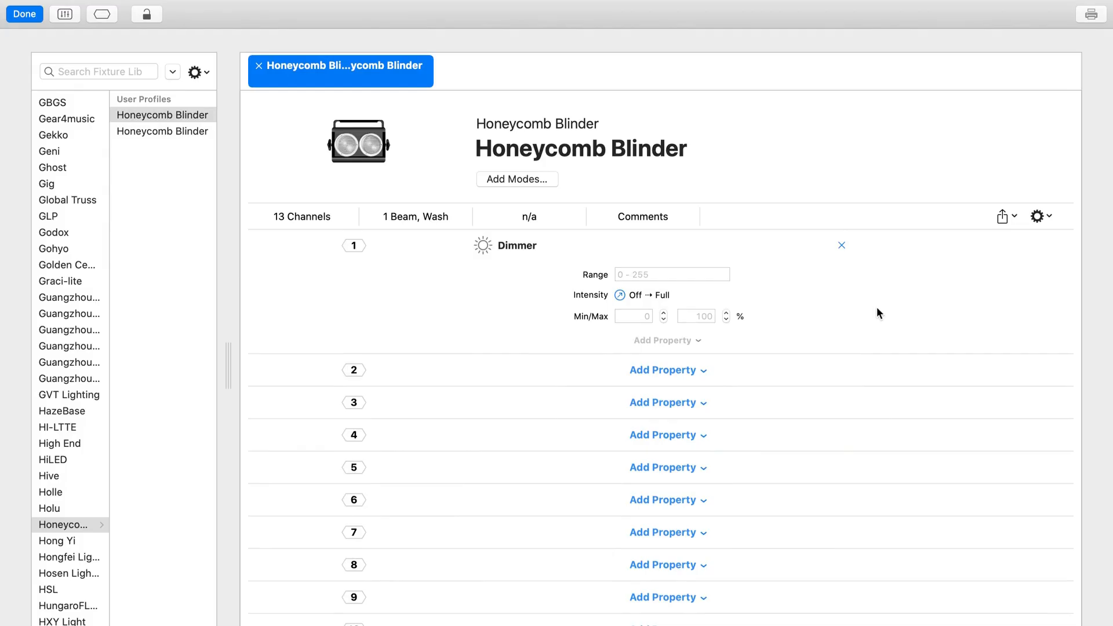
Step: Add a custom property to channel 2 and name it Effect
left_click(685, 370)
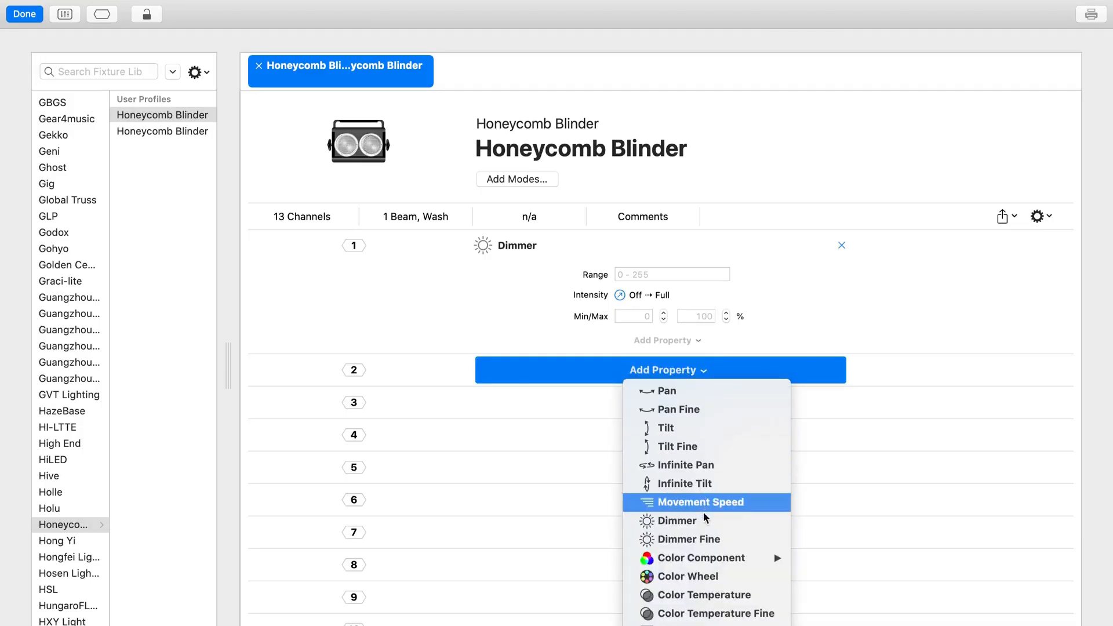
left_click(713, 539)
scroll(710, 531, "down", 5)
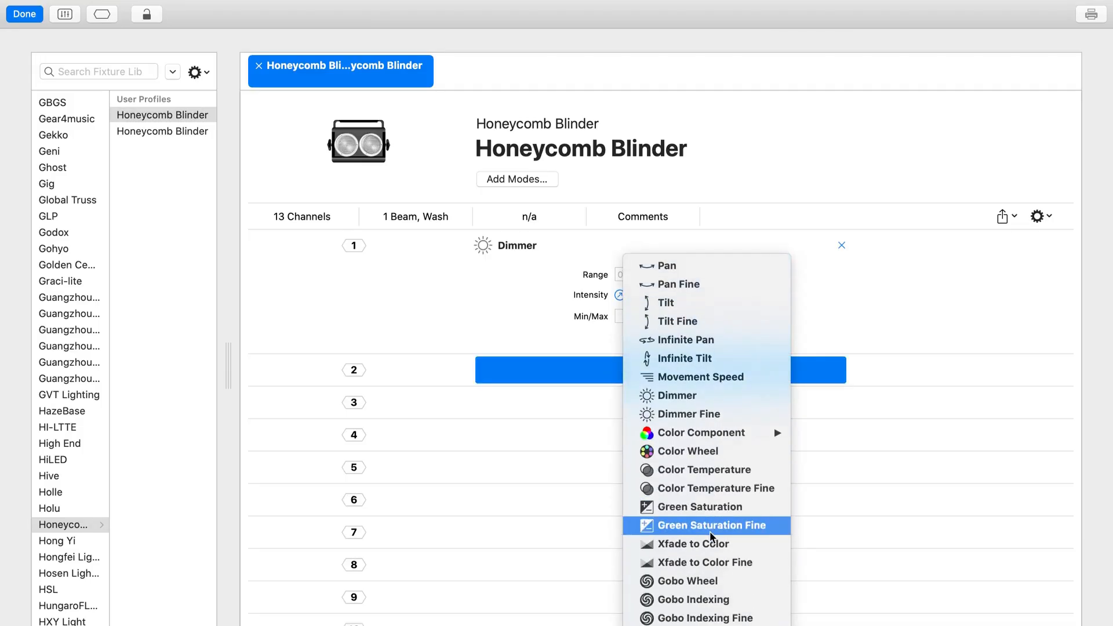
mouse_move(707, 440)
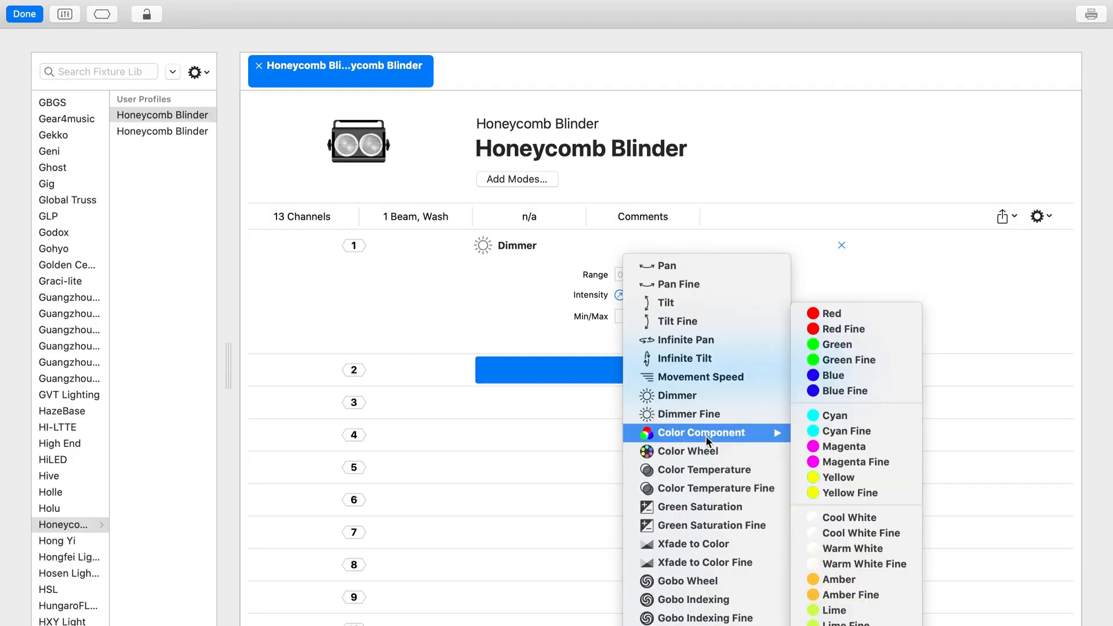
scroll(706, 438, "down", 17)
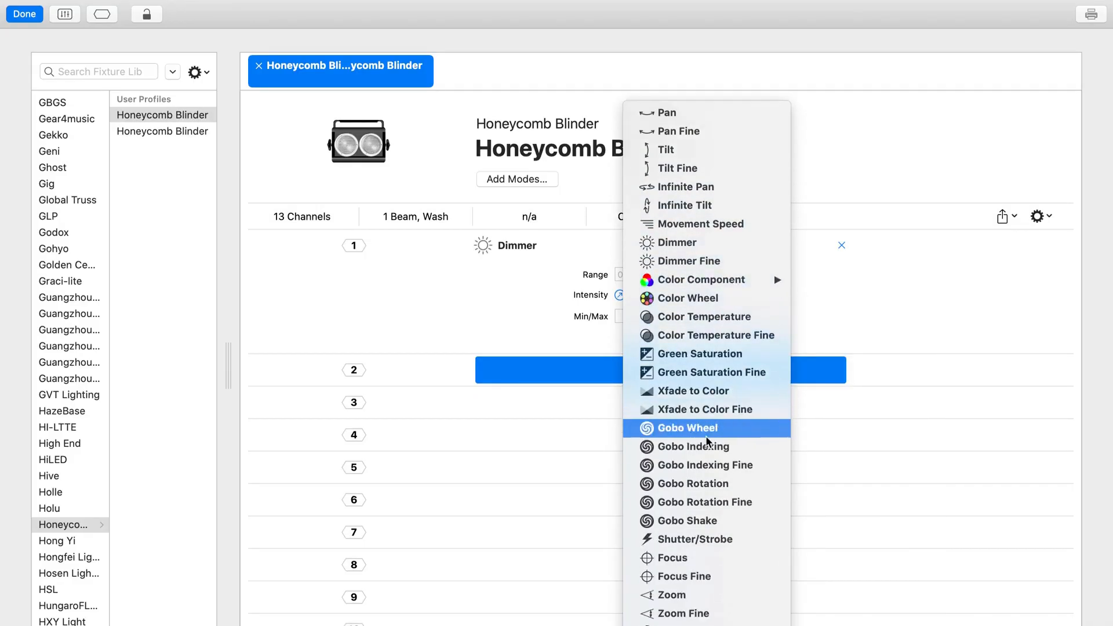
left_click(707, 438)
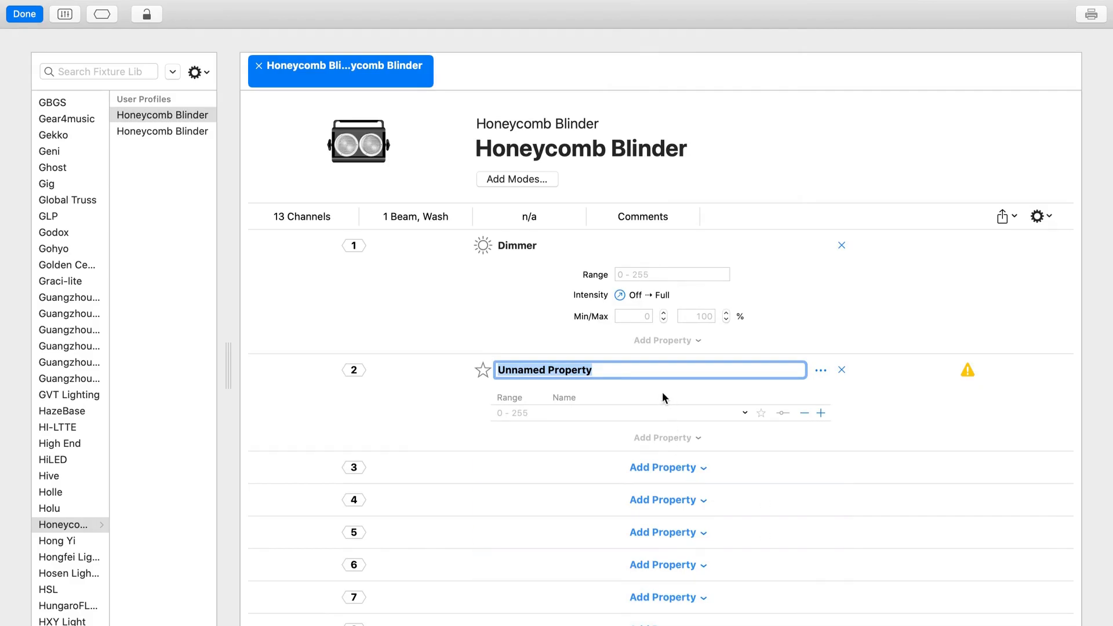
type("Effect")
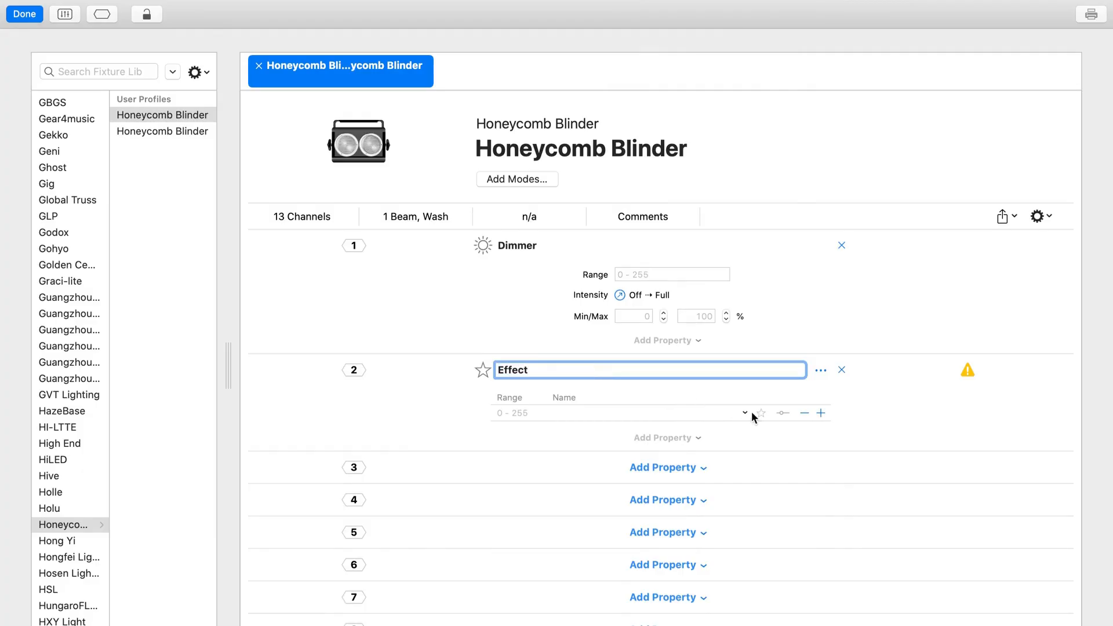
Step: Define the first range of channel 2's Effect property as 0 - 4 with the name OFF
left_click(679, 413)
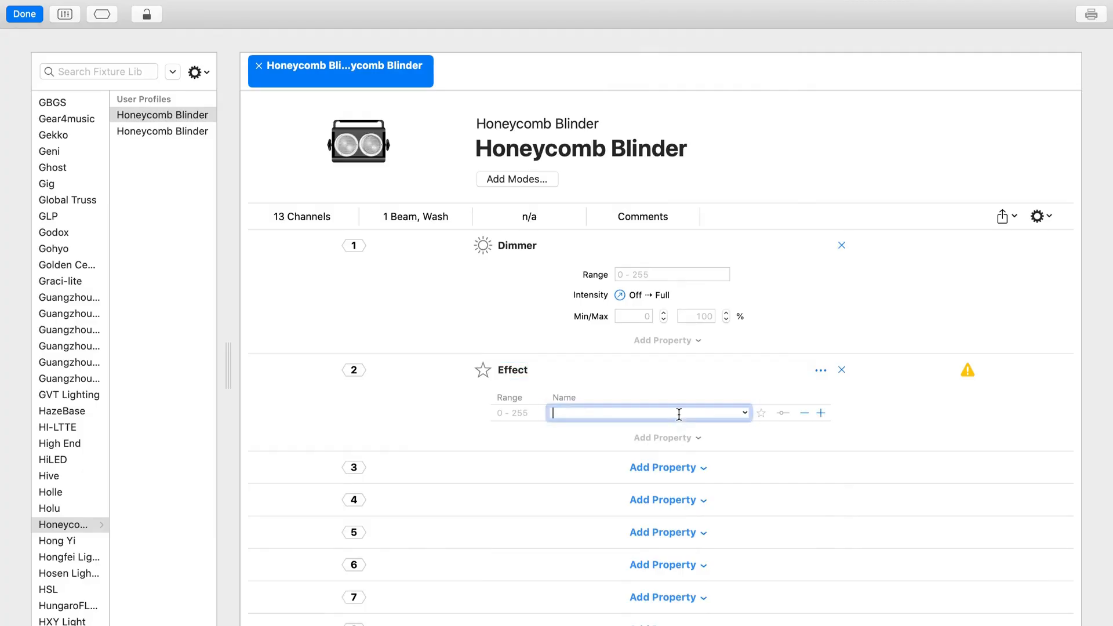
left_click(527, 413)
type("0 - 4")
left_click(580, 413)
type("O")
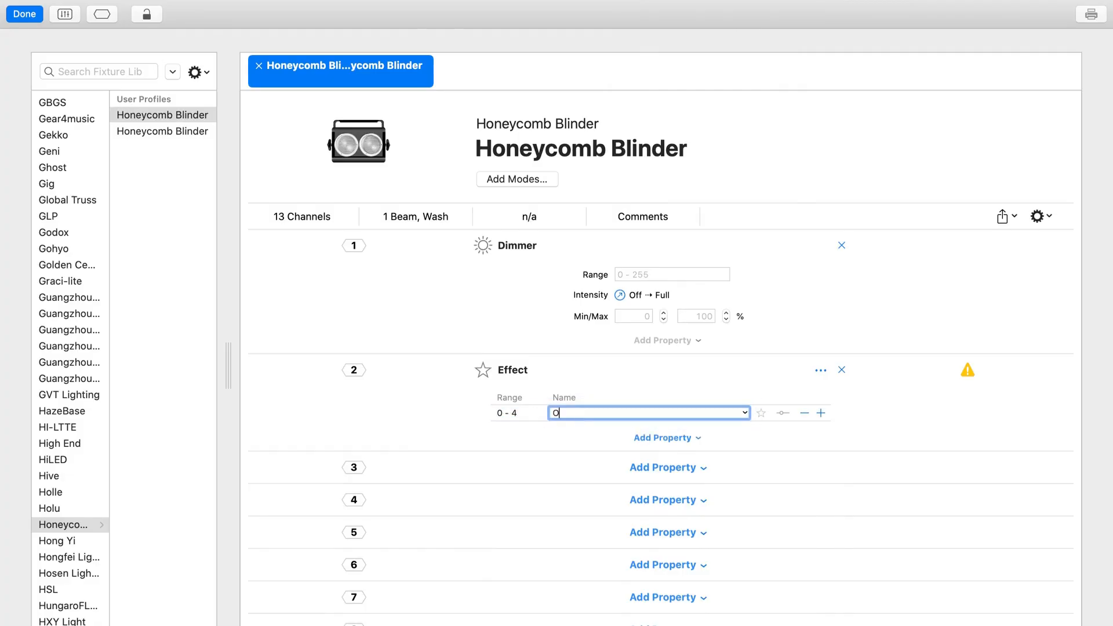
type("FF")
Step: Add a second range, 5 - 9, to channel 2's Effect property and name it EFFECT 1
left_click(821, 413)
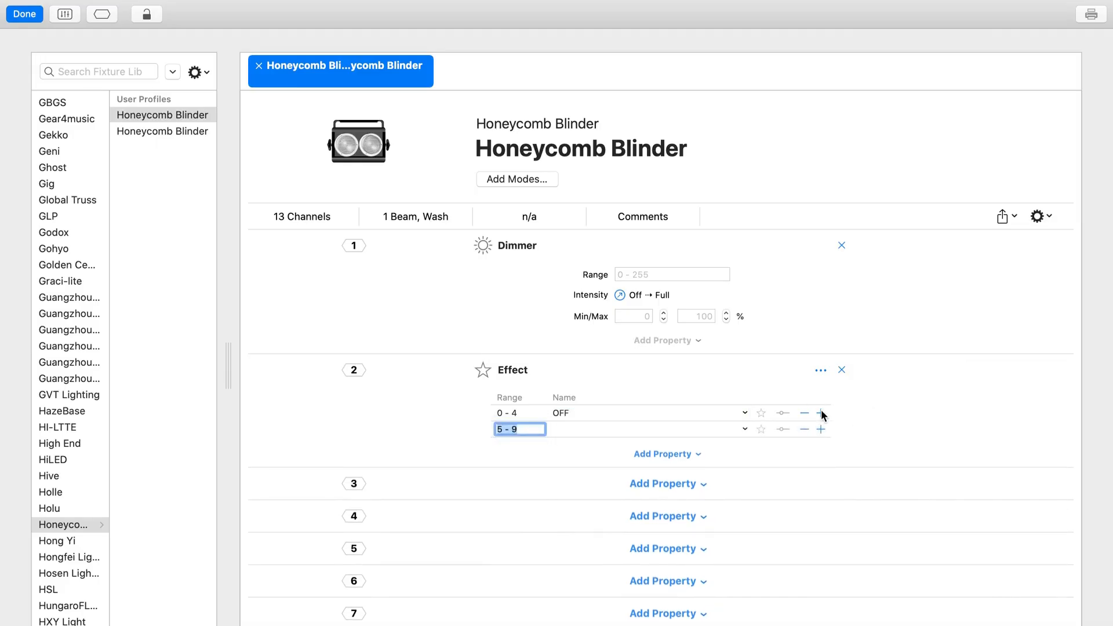
left_click(566, 429)
type("Effe")
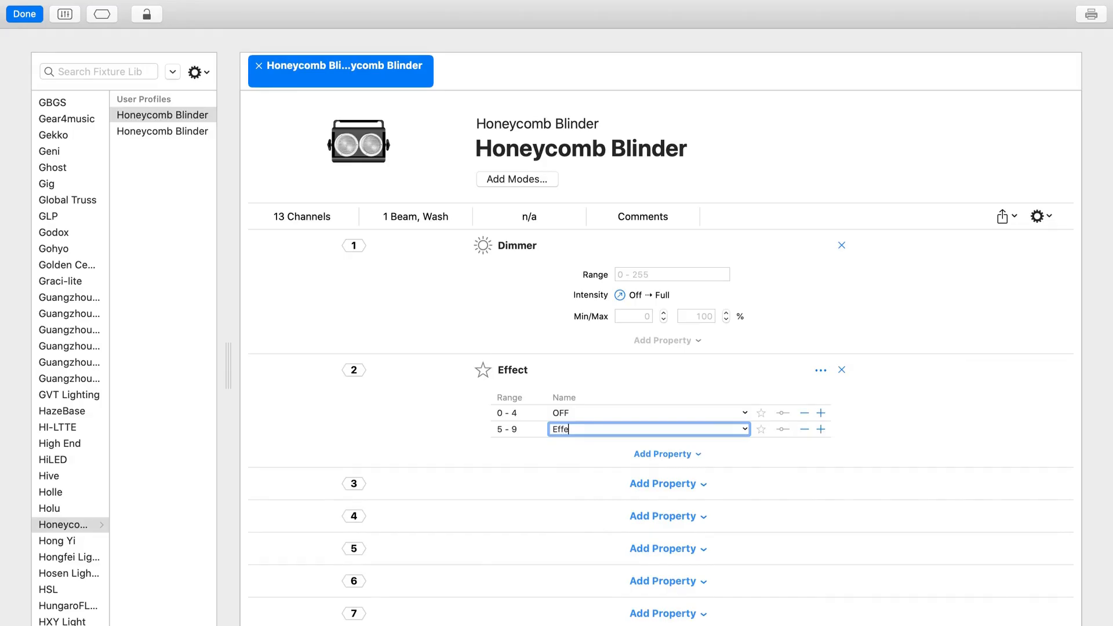
key("BackSpace")
key("BackSpace")
key("BackSpace")
type("EFFECT 1")
key("Return")
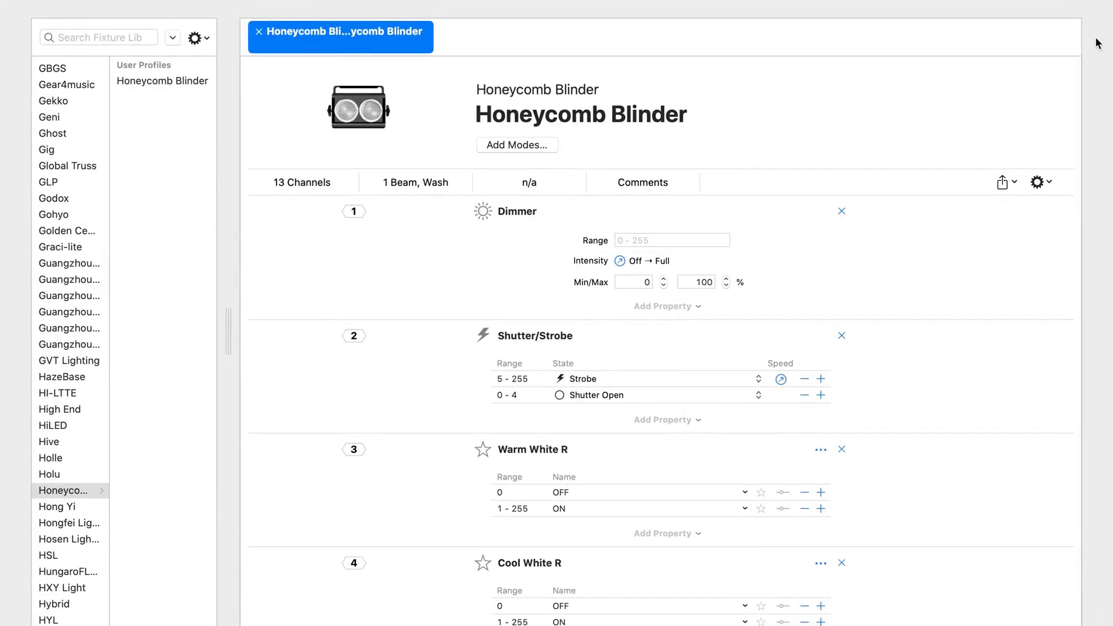
Step: Review the properties and value ranges of all 13 channels in the completed Honeycomb Blinder profile
mouse_move(1112, 1)
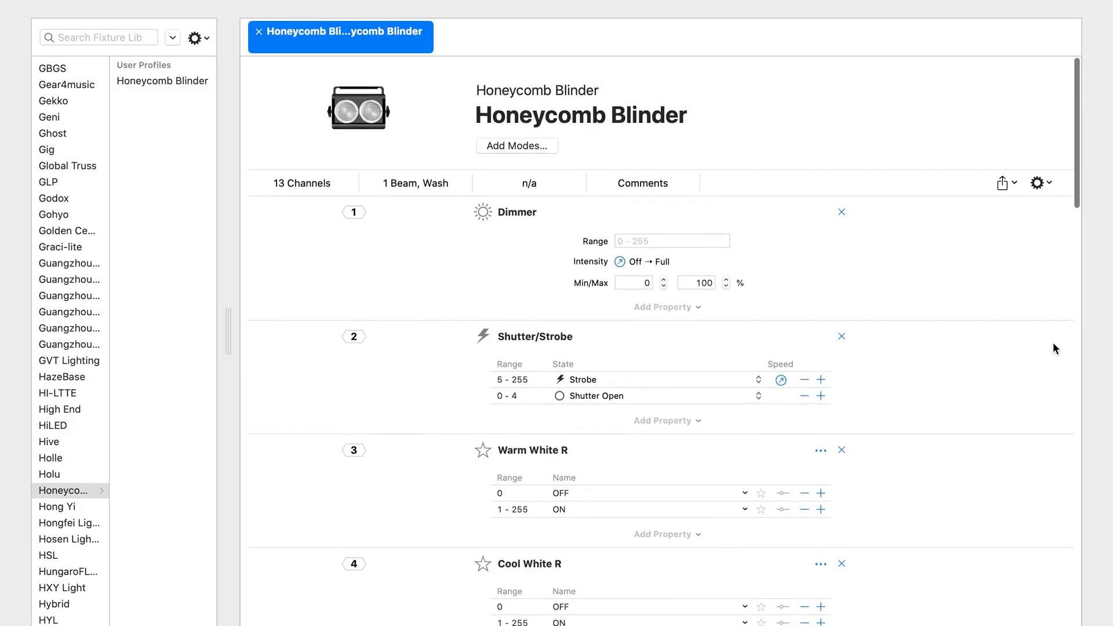
scroll(1053, 347, "down", 5)
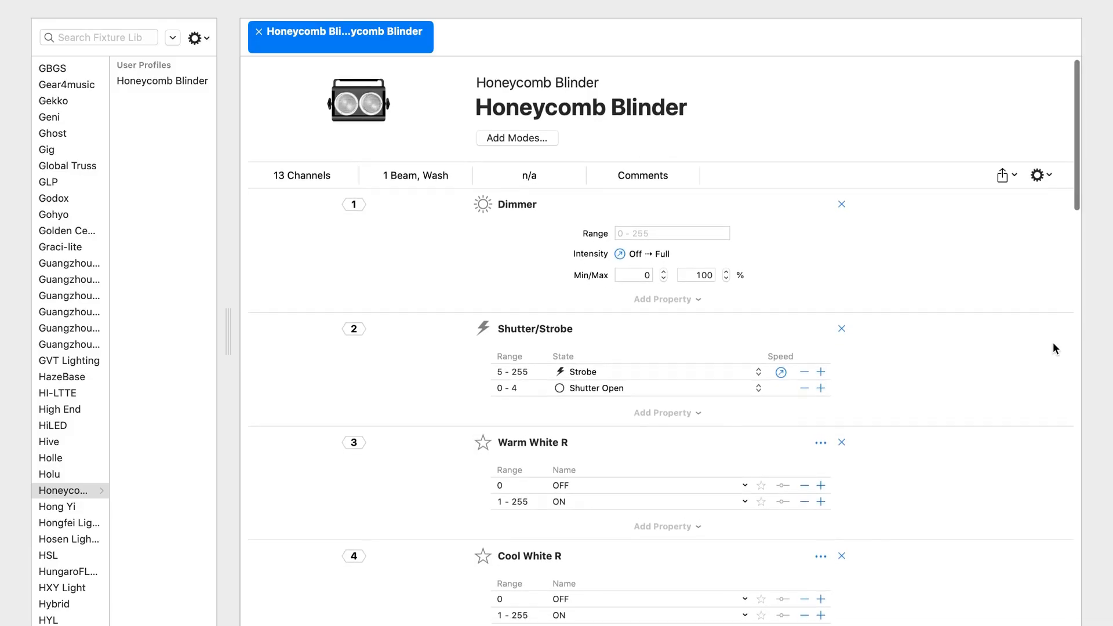
scroll(1053, 348, "down", 5)
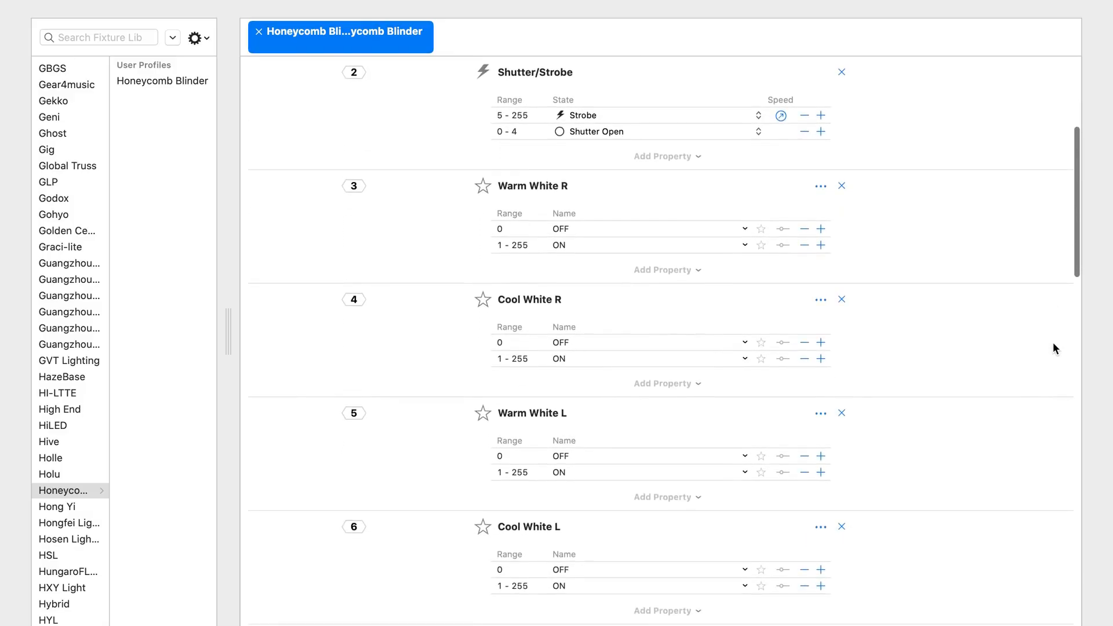
scroll(1053, 347, "down", 4)
scroll(1053, 348, "down", 2)
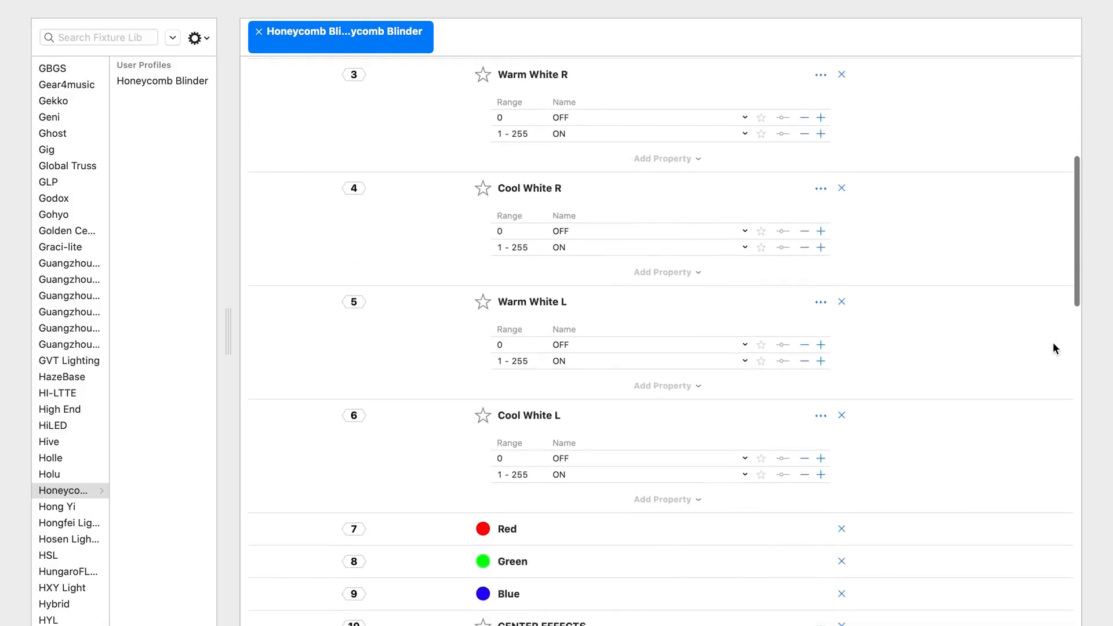
scroll(1055, 342, "down", 5)
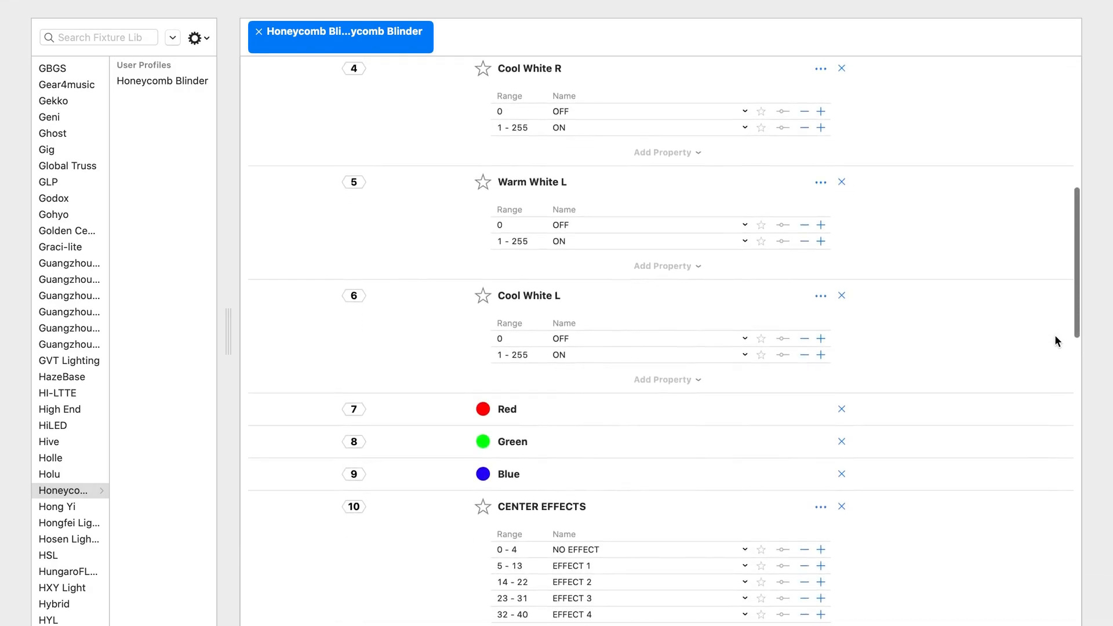
scroll(1055, 341, "down", 3)
scroll(1055, 336, "down", 3)
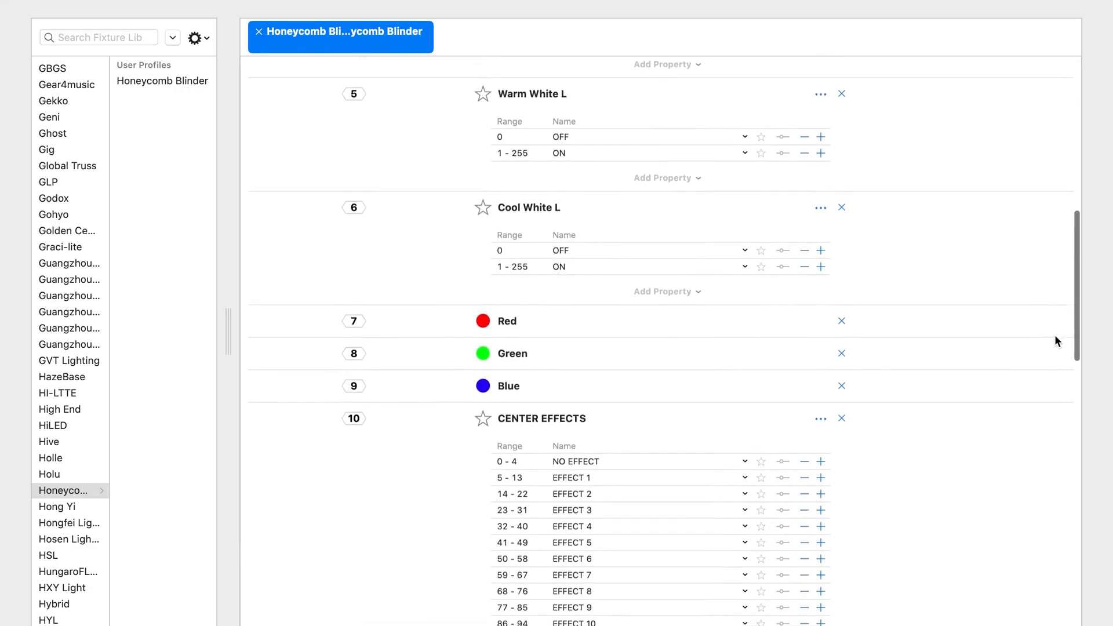
scroll(1055, 336, "down", 5)
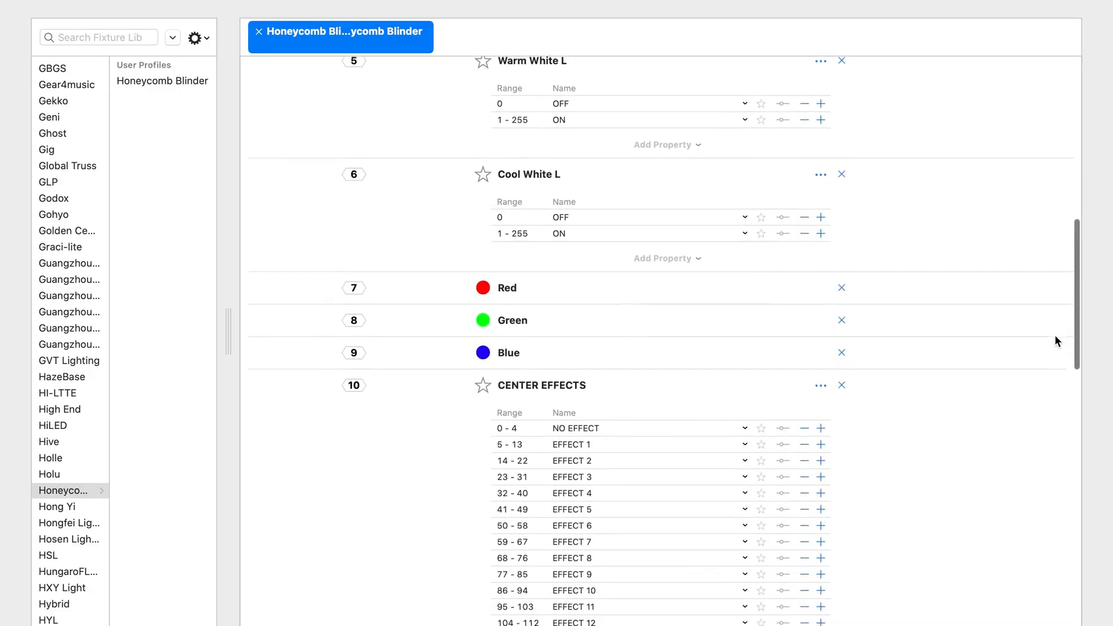
scroll(1055, 341, "down", 3)
scroll(1055, 341, "down", 2)
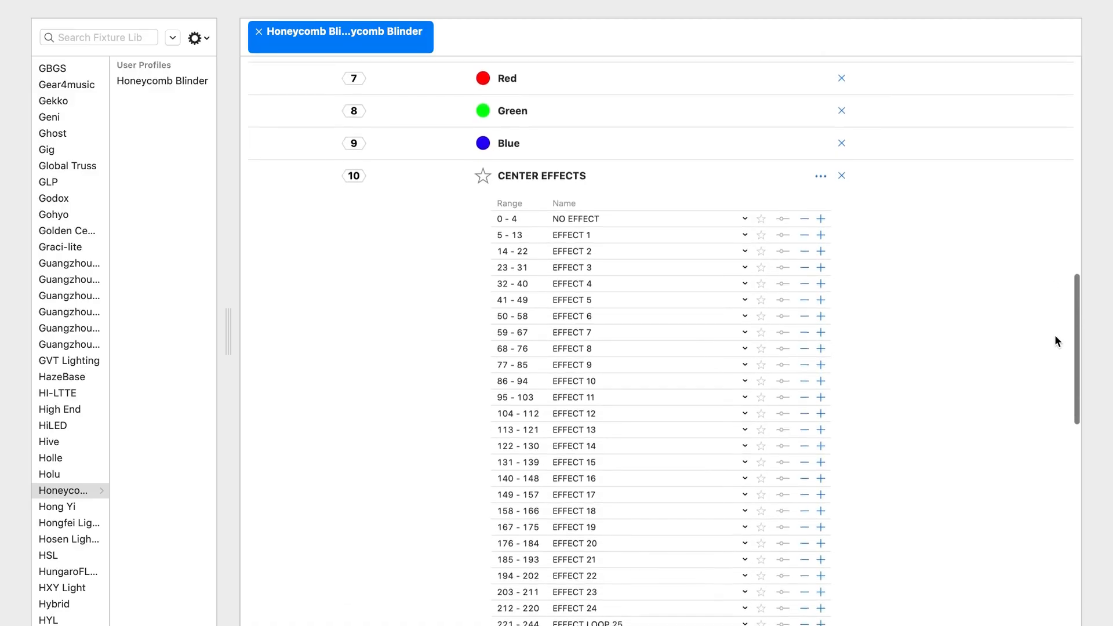
scroll(1055, 341, "down", 3)
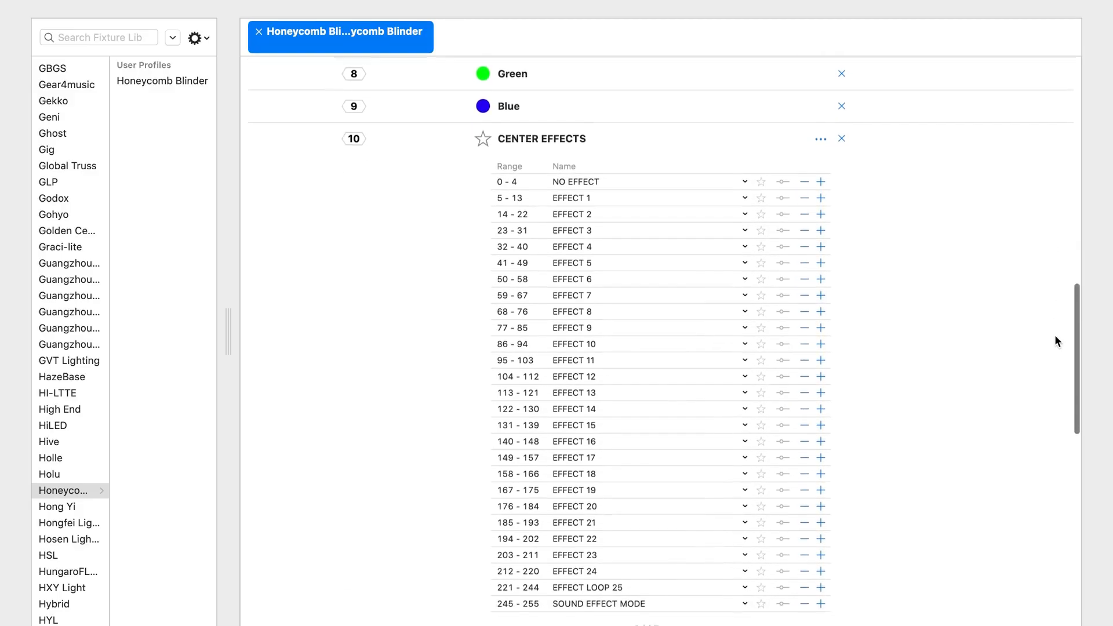
scroll(1055, 341, "down", 1)
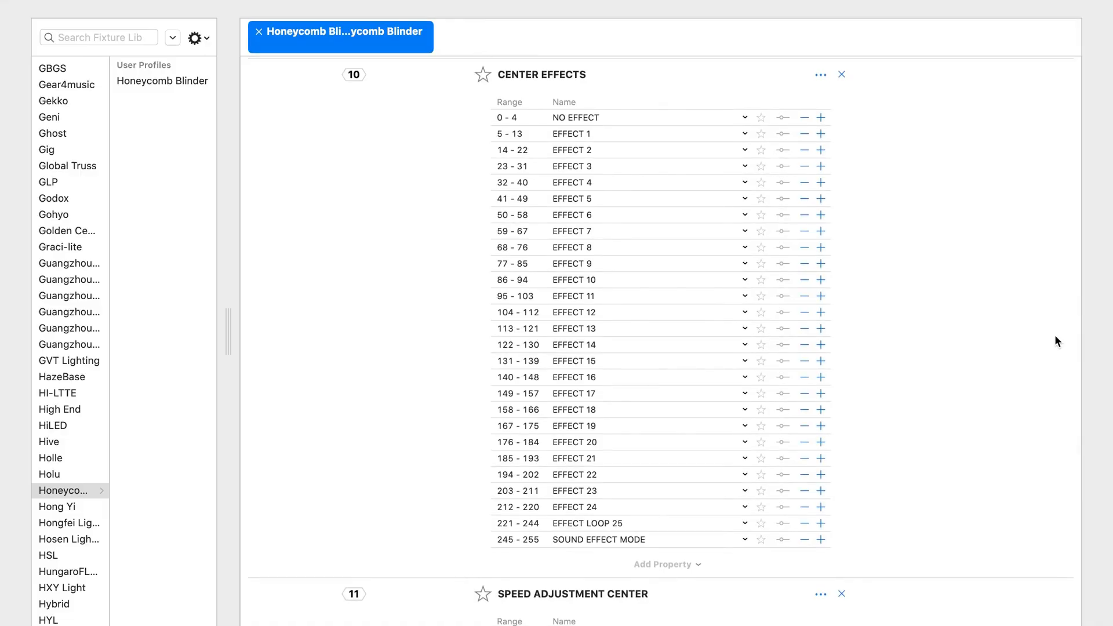
scroll(1055, 337, "down", 5)
scroll(1055, 336, "down", 7)
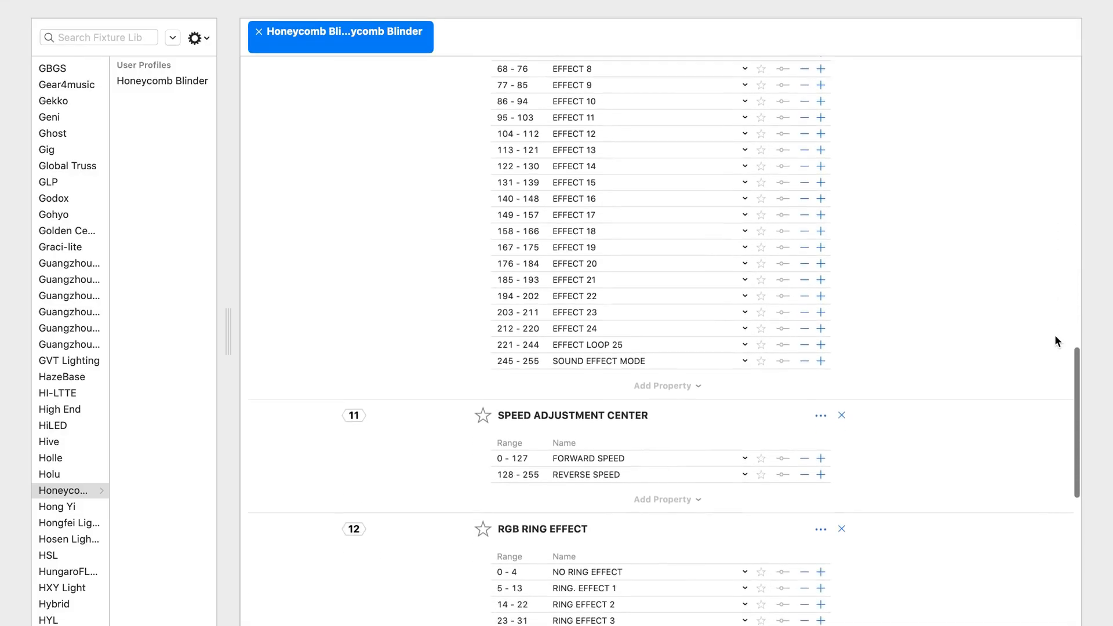
scroll(1055, 336, "down", 4)
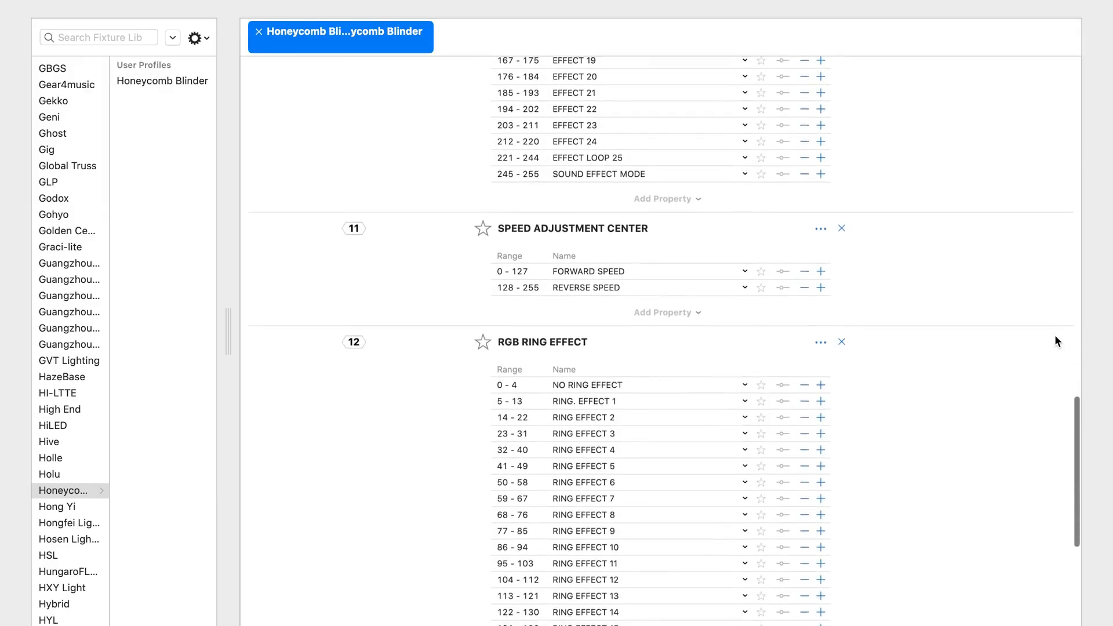
scroll(1055, 336, "down", 4)
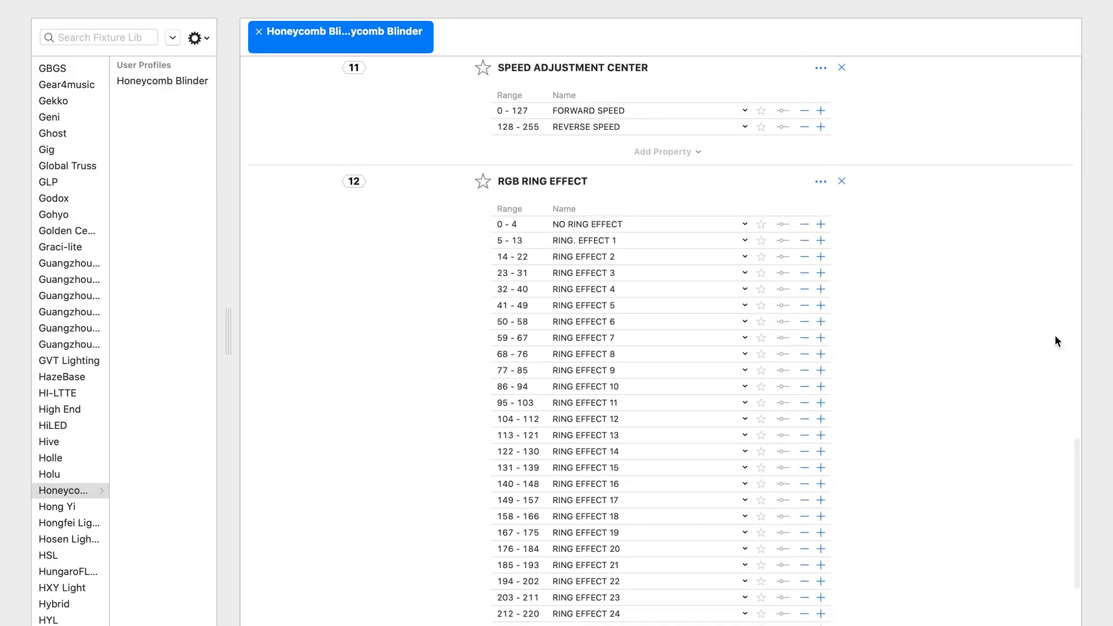
scroll(1056, 341, "down", 2)
scroll(1056, 341, "down", 2)
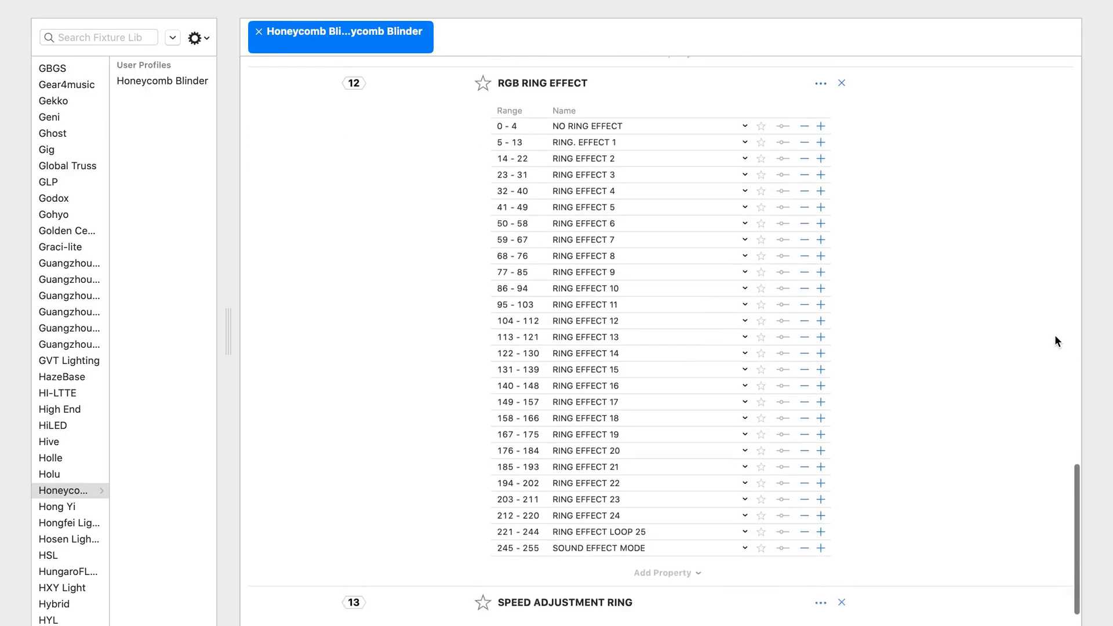
scroll(1055, 336, "down", 2)
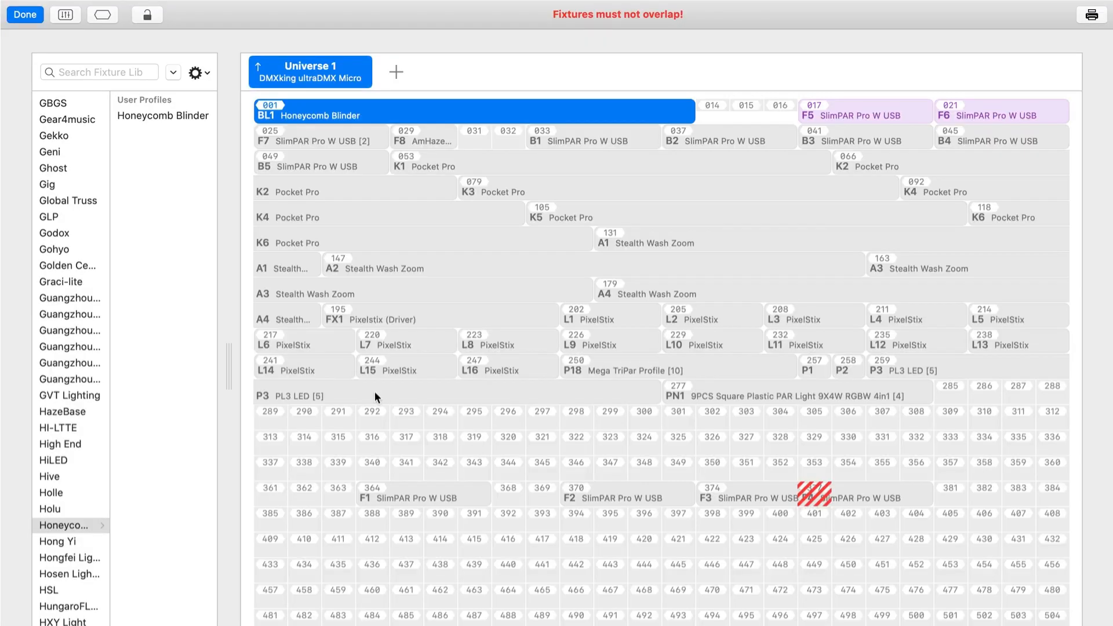
Step: Export the Honeycomb Blinder profile from its editor and import a copy of the profile file into the fixture library
left_click(189, 114)
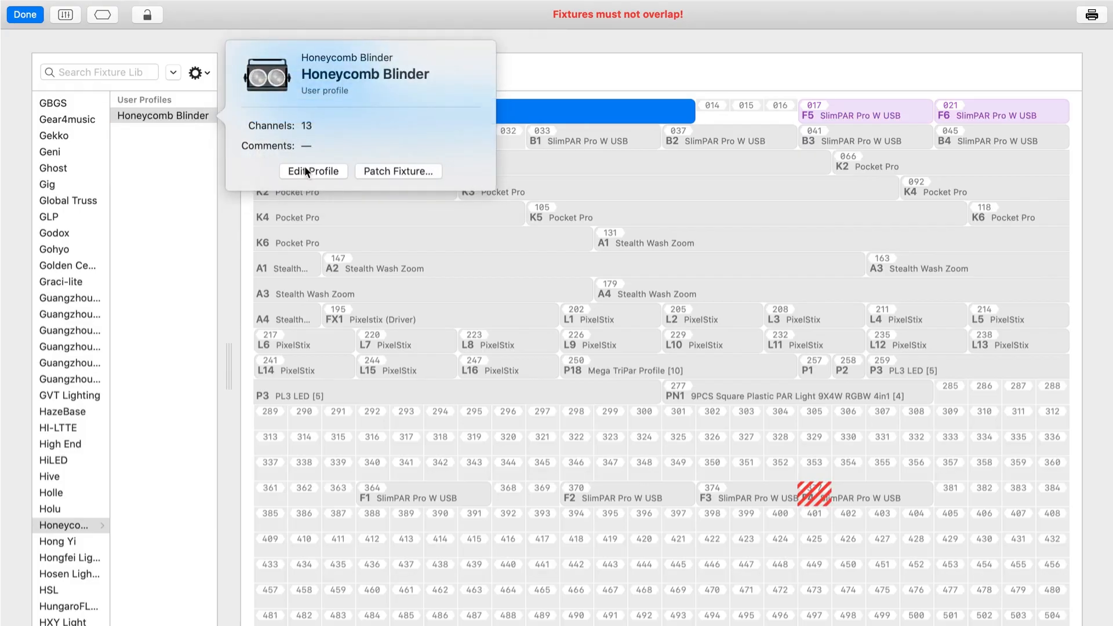
left_click(305, 170)
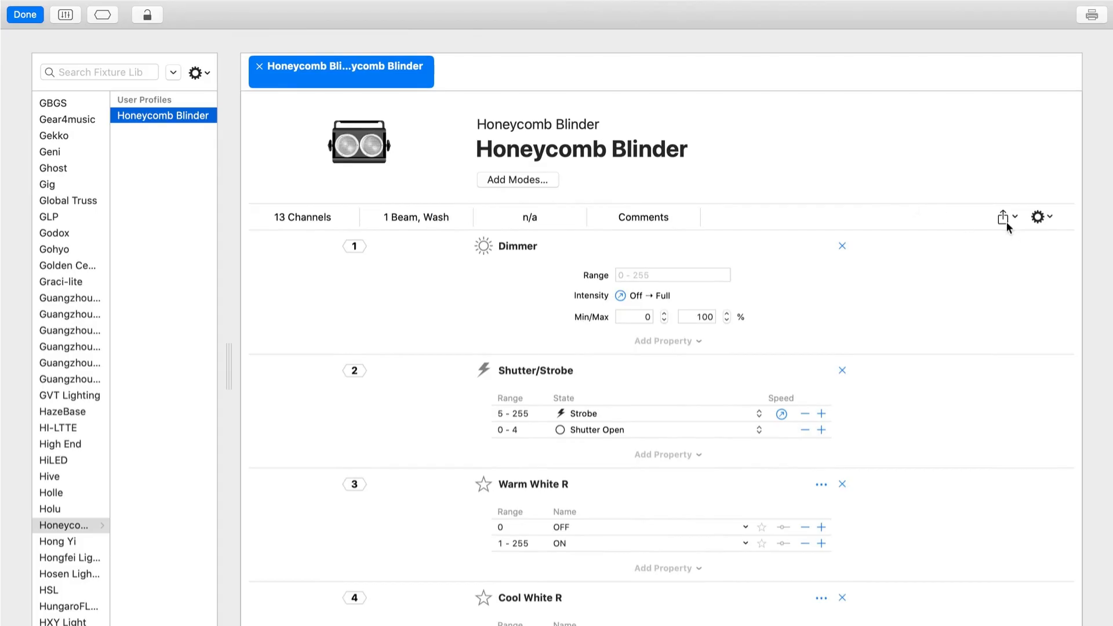
left_click(1006, 223)
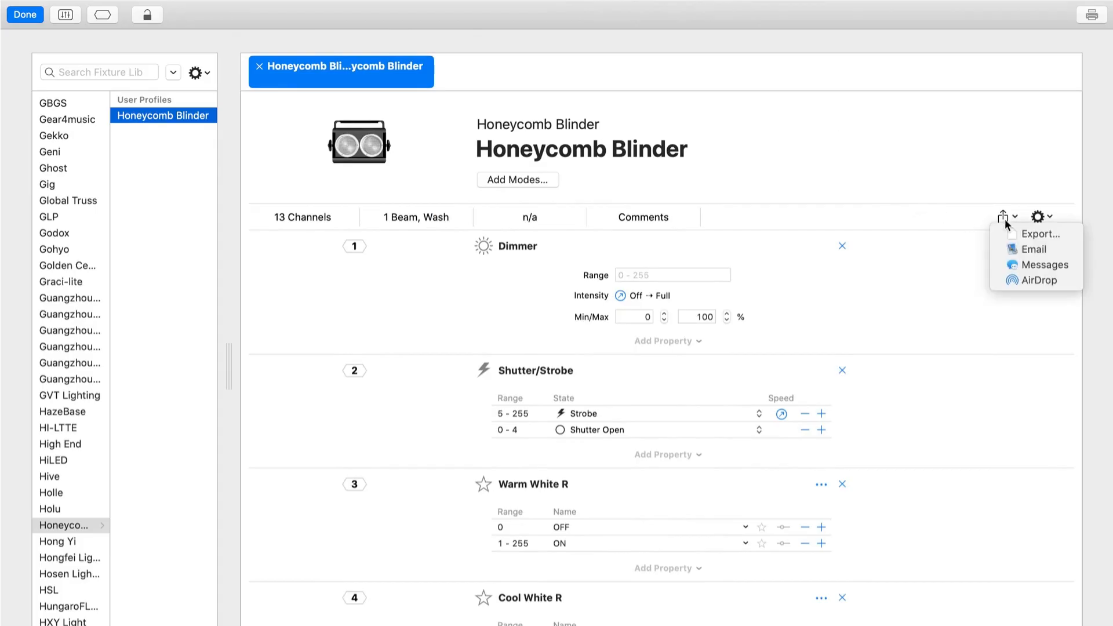
left_click(1018, 235)
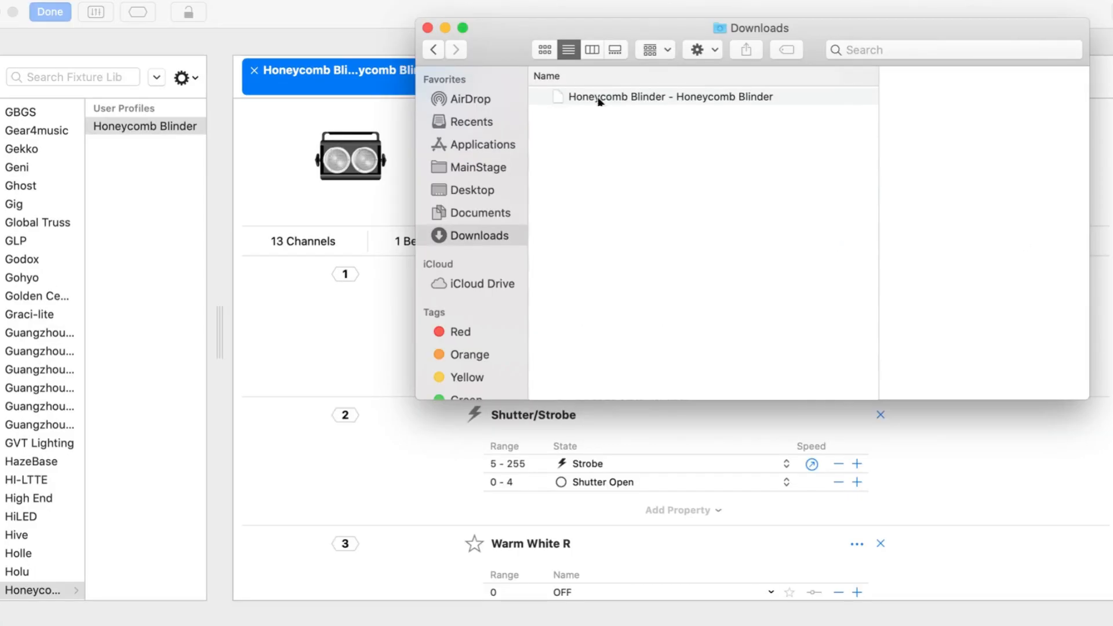
left_click_drag(596, 98, 145, 200)
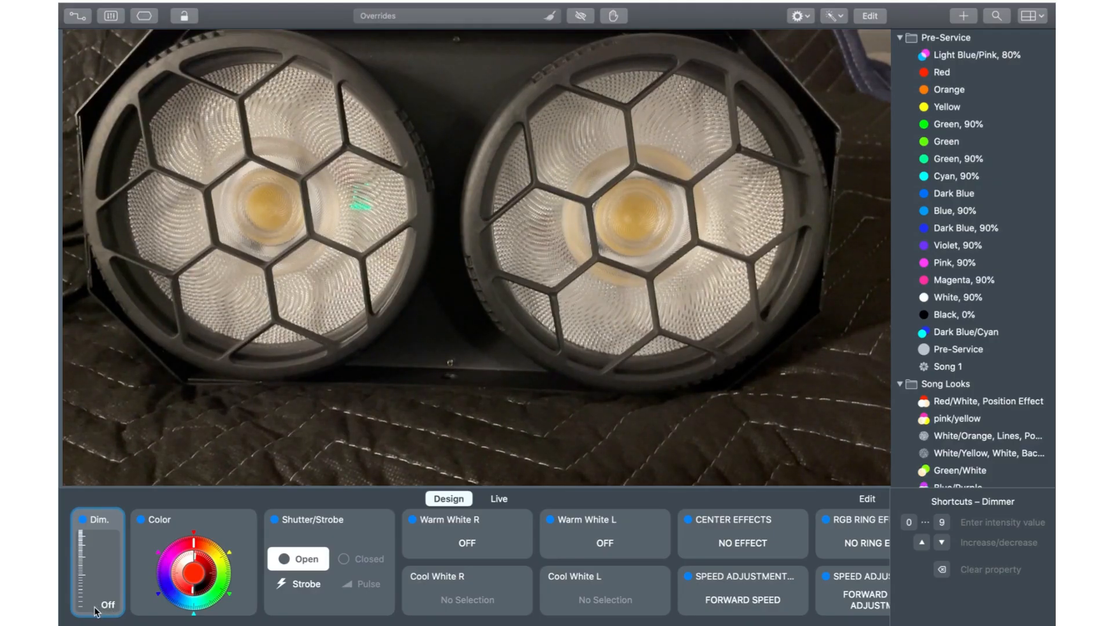
Step: Set the blinder's dimmer to 20% and test its strobe and strobe speed, returning the shutter to Open
left_click_drag(96, 611, 97, 582)
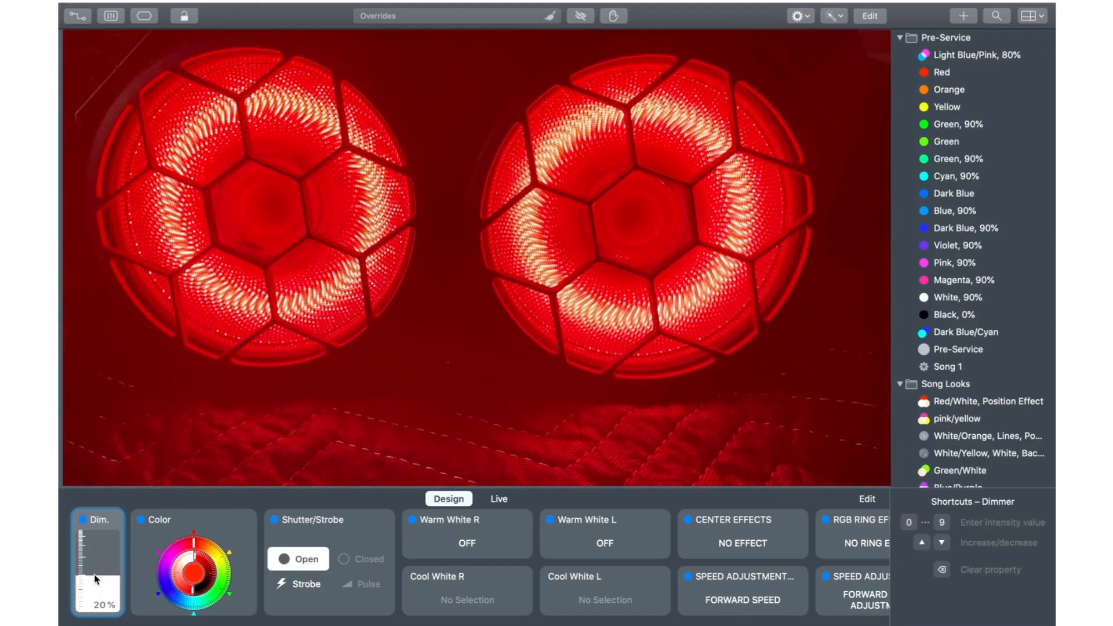
mouse_move(194, 542)
left_mouse_down()
mouse_move(228, 568)
mouse_move(205, 612)
mouse_move(175, 603)
mouse_move(165, 570)
mouse_move(171, 548)
mouse_move(195, 534)
left_mouse_up()
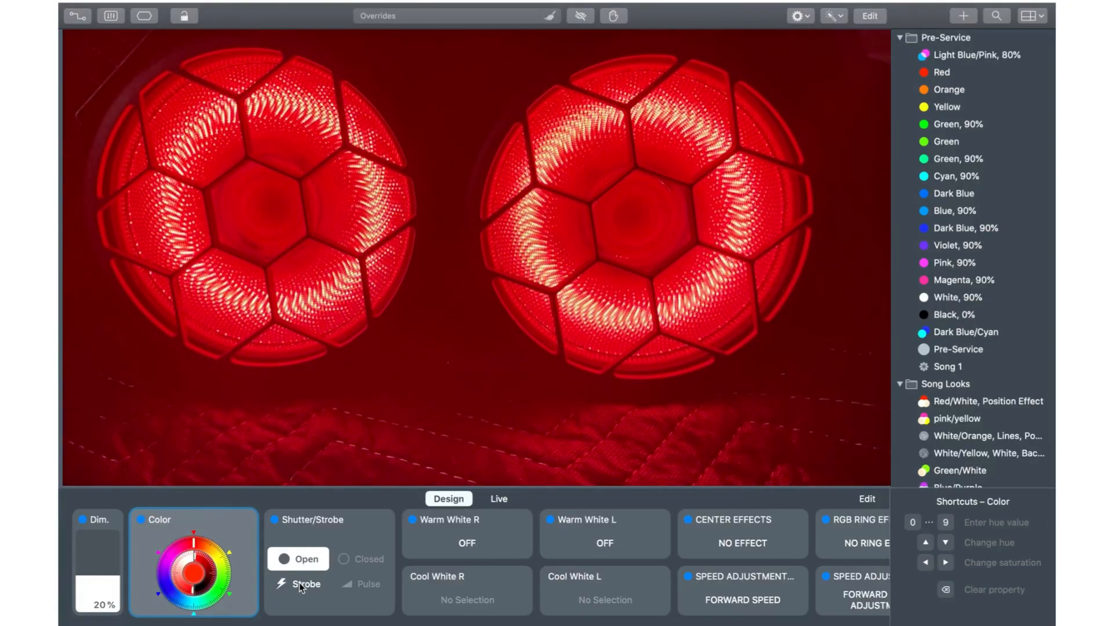
left_click(299, 582)
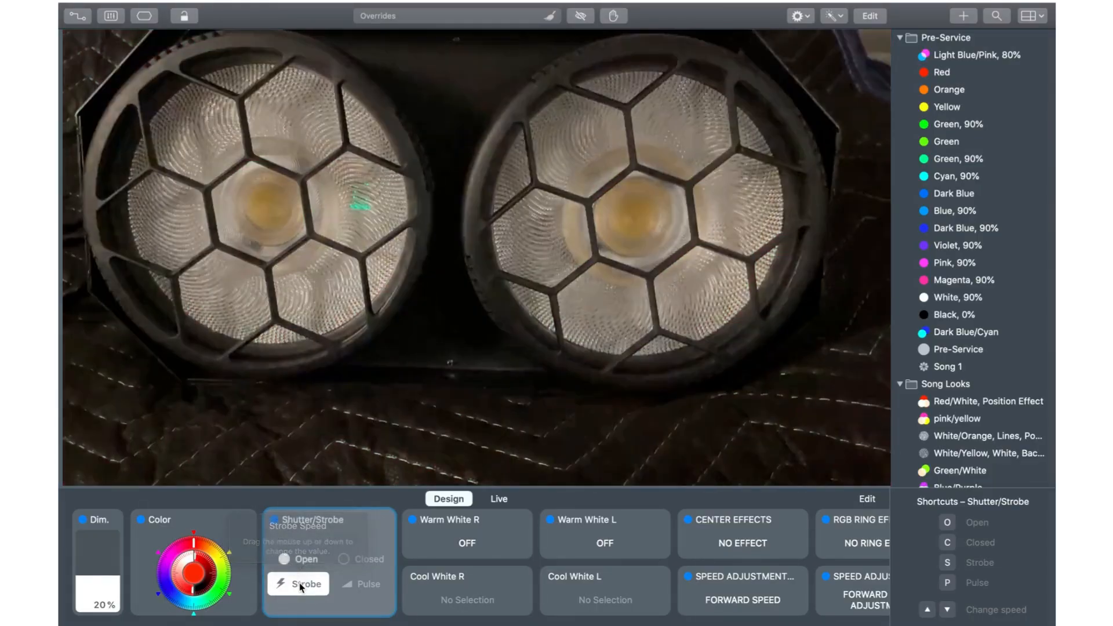
left_click_drag(299, 582, 294, 625)
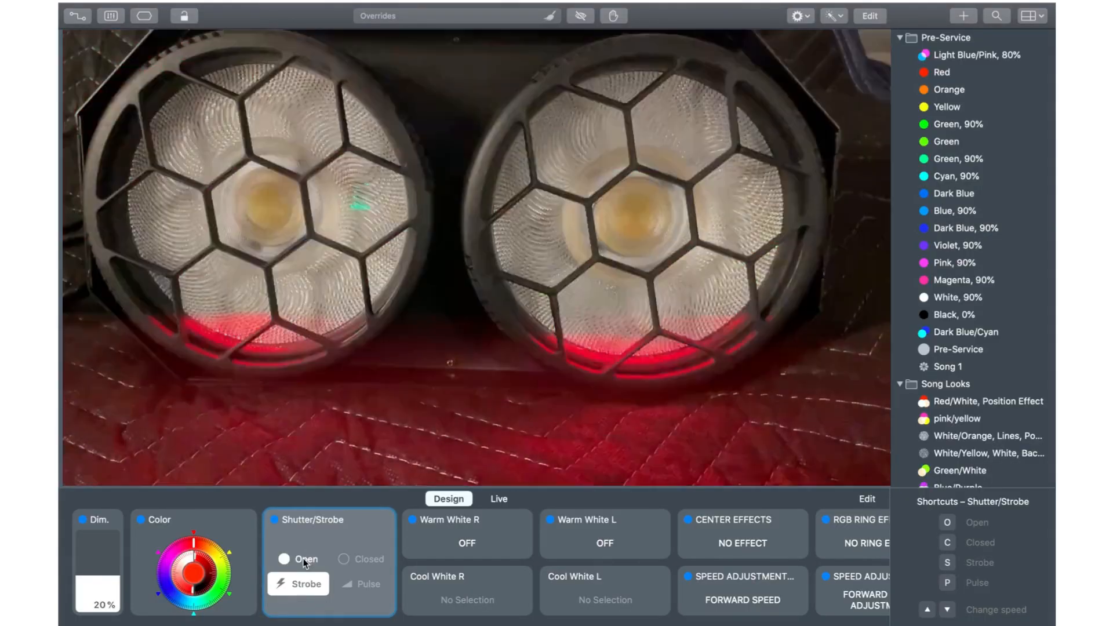
left_click(299, 561)
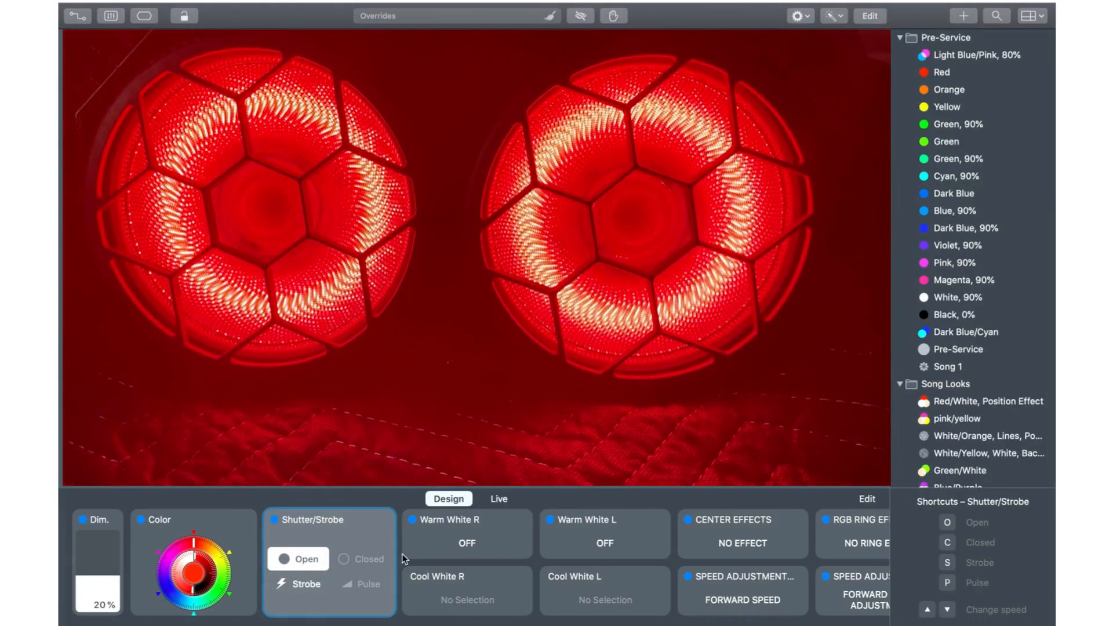
Step: Turn on Warm White R and Warm White L for the blinder and raise the dimmer to 45%
left_click(465, 545)
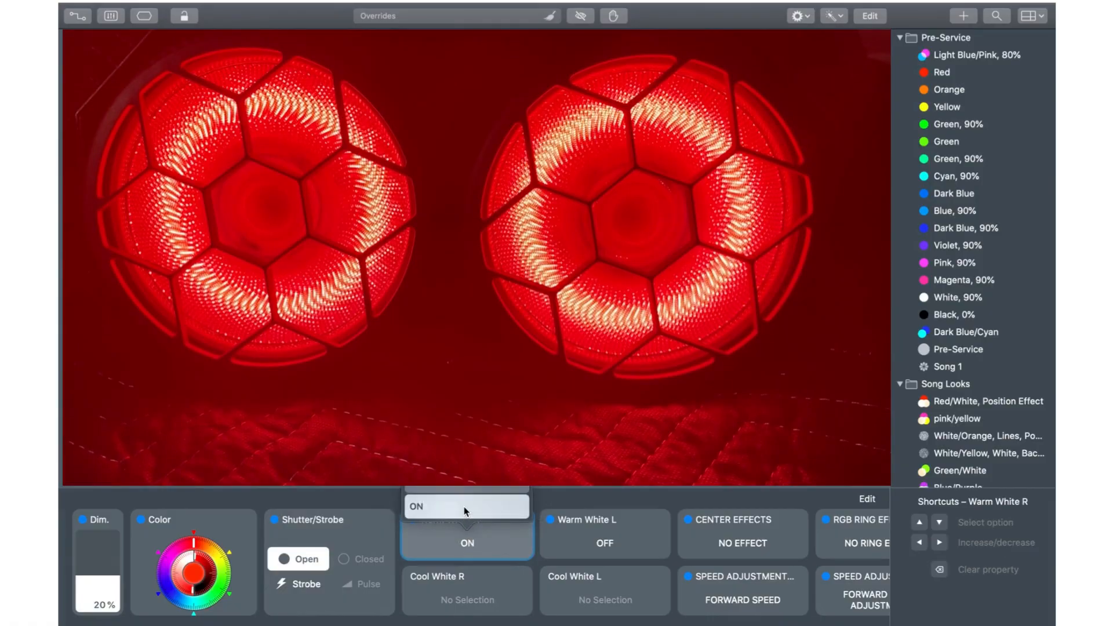
left_click(586, 545)
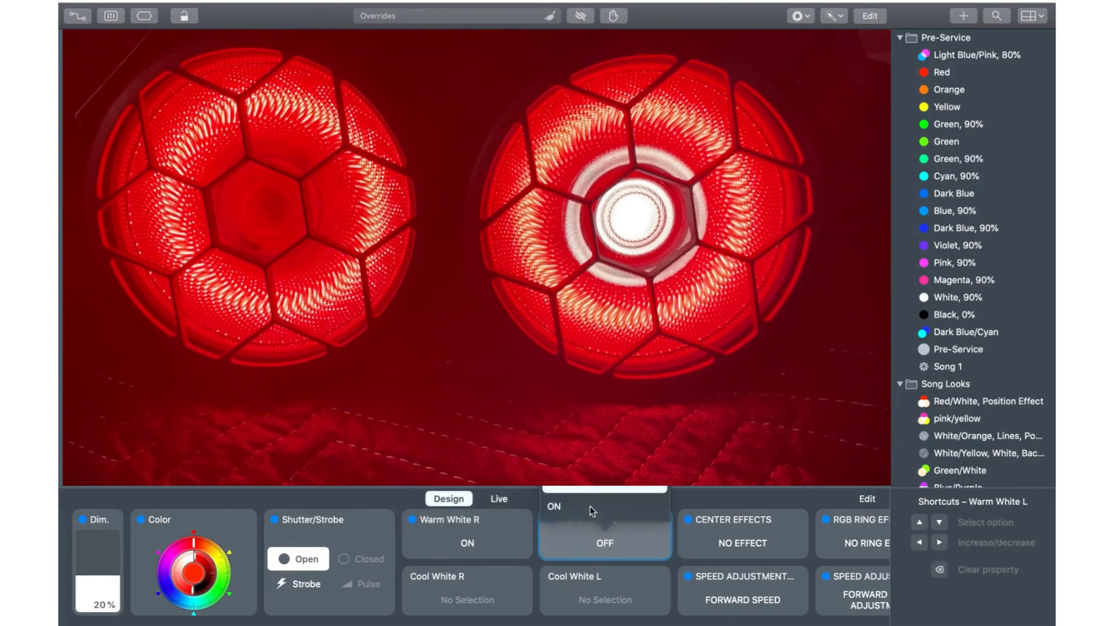
left_click(590, 508)
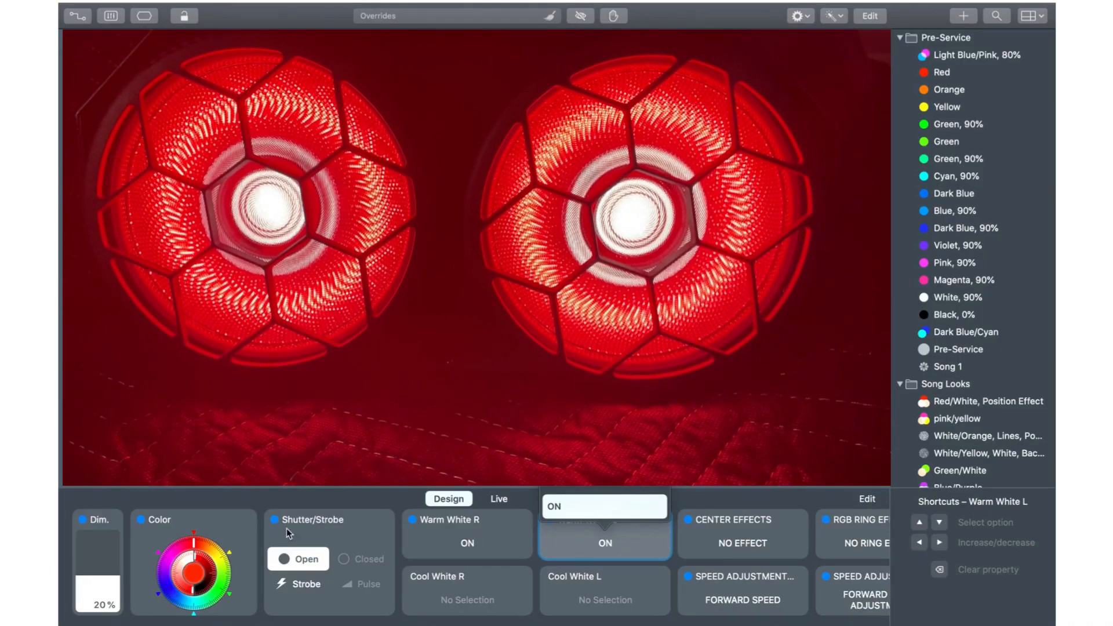
left_click_drag(107, 574, 107, 559)
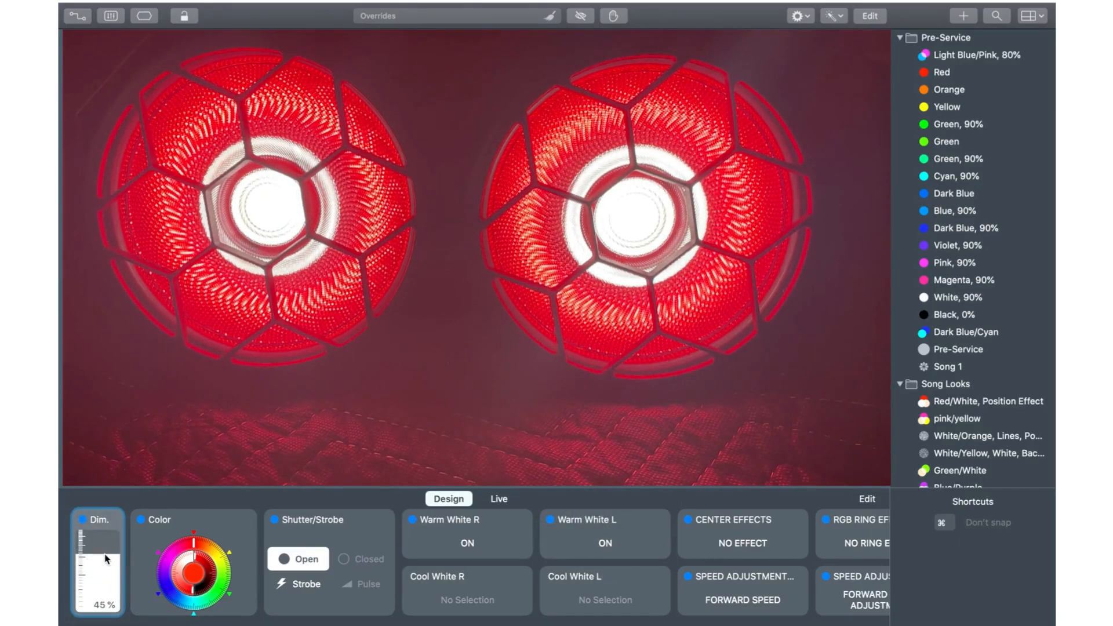
Step: Turn off Warm White R and Warm White L on the blinder
left_click(458, 520)
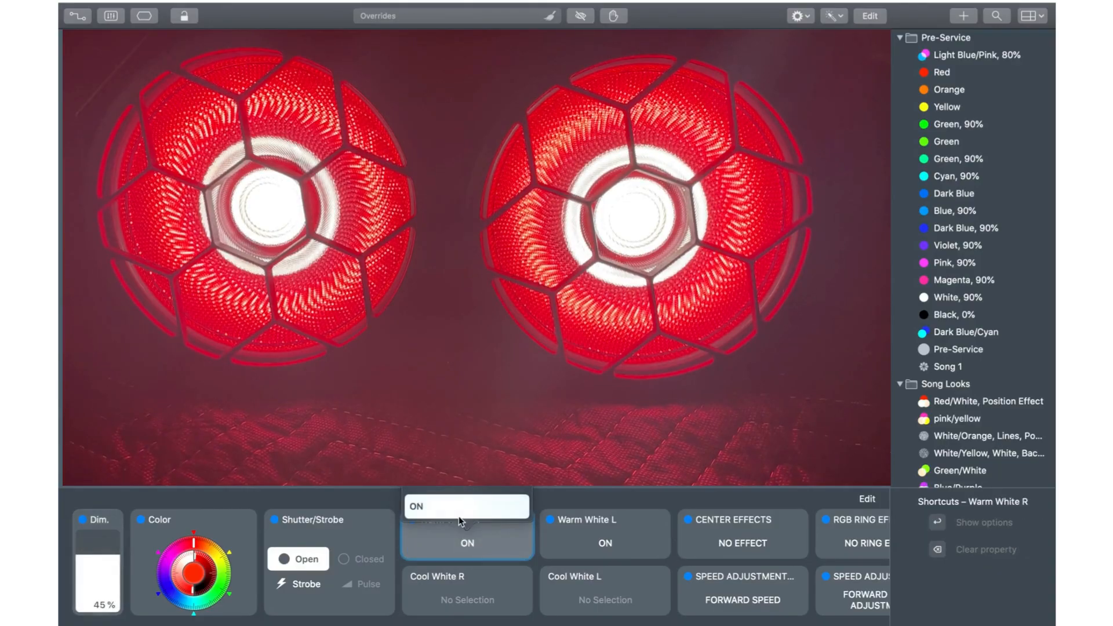
left_click(458, 496)
left_click(600, 549)
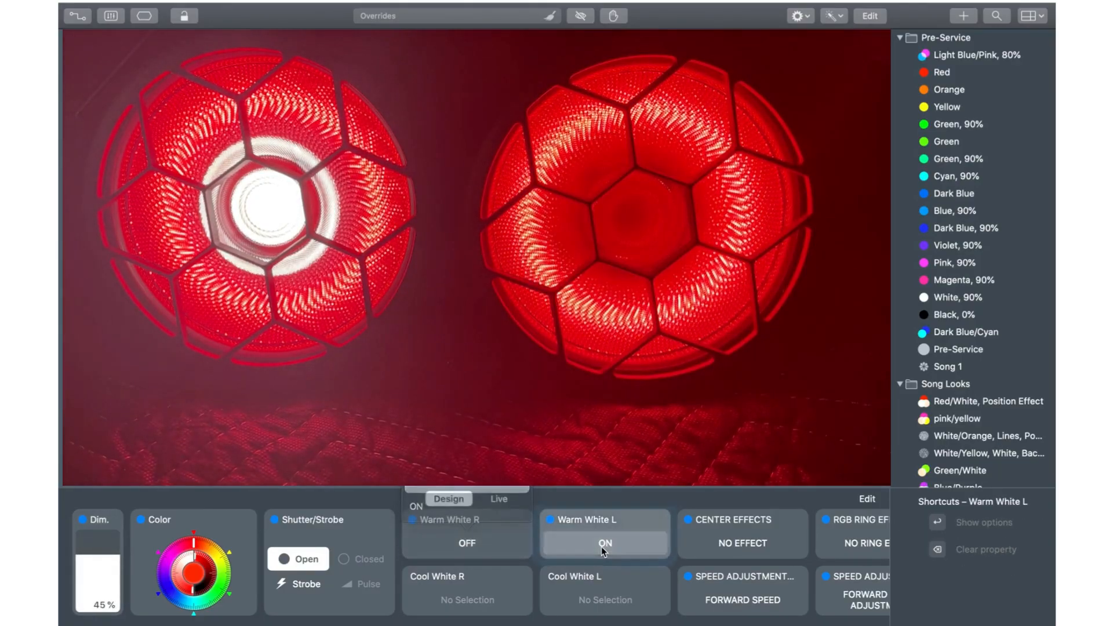
left_click(602, 492)
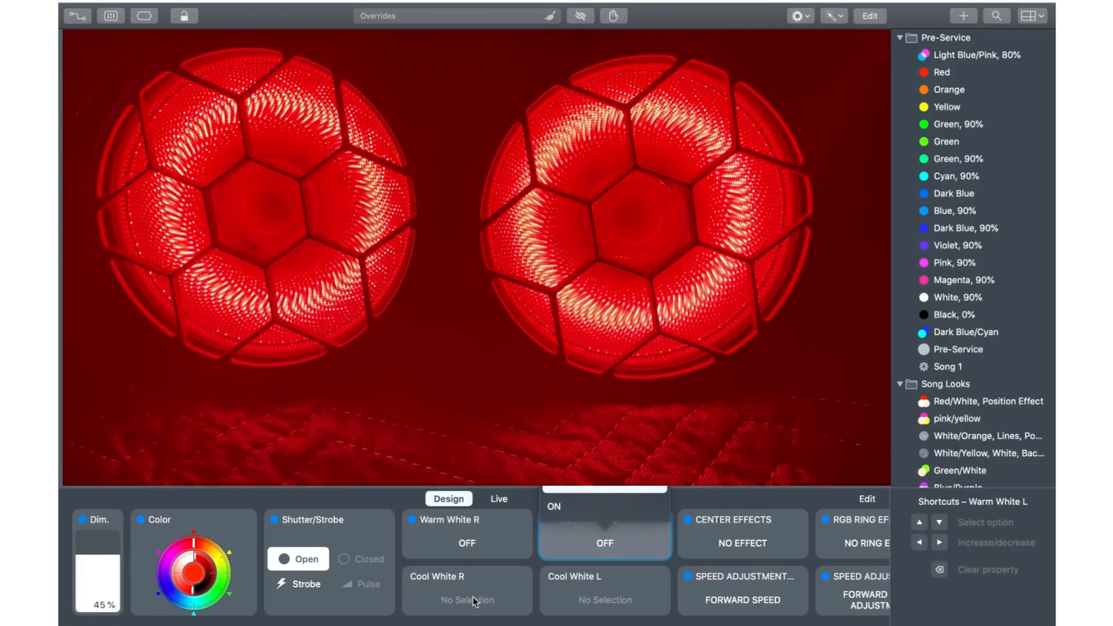
Step: Turn on Cool White R and Cool White L for the blinder
left_click(472, 596)
left_click(464, 564)
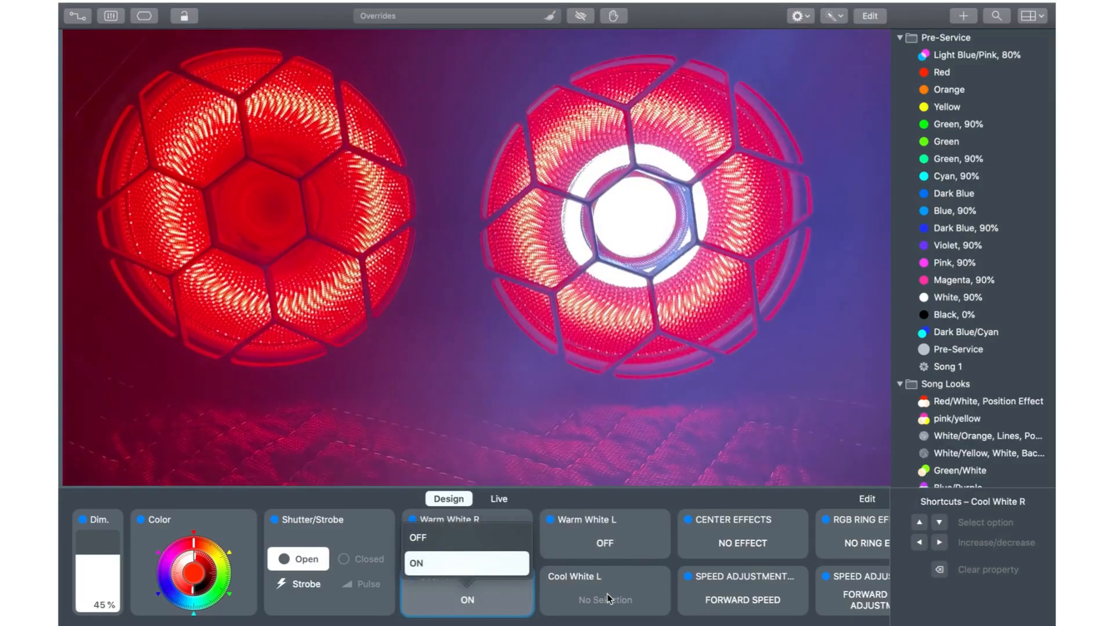
left_click(608, 598)
left_click(606, 597)
left_click(598, 565)
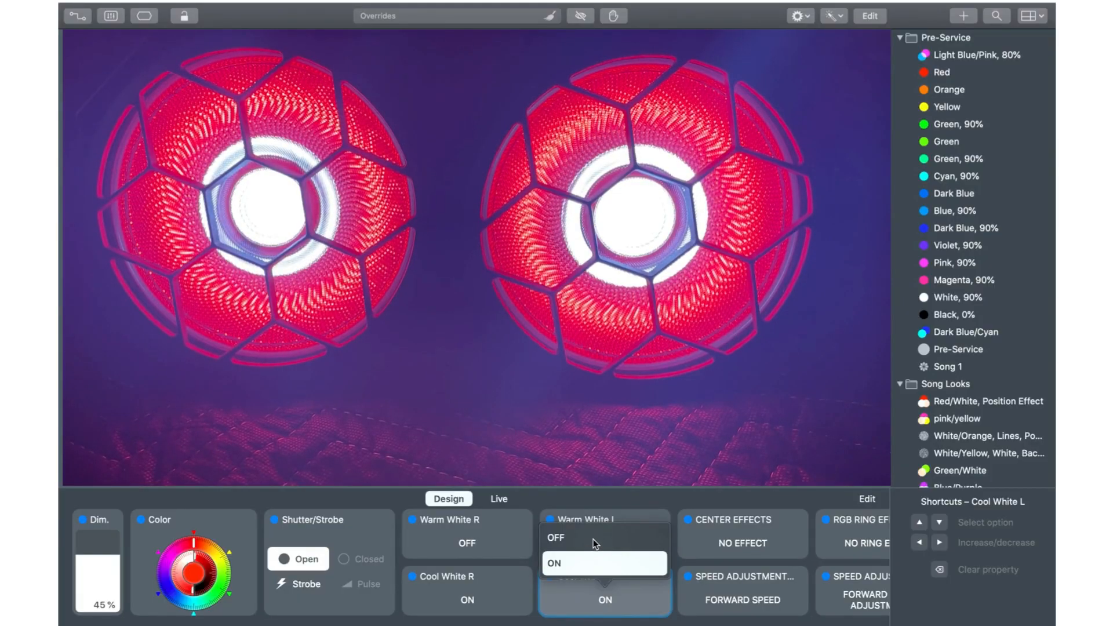
Step: Turn off Cool White L and Cool White R on the blinder
left_click(593, 539)
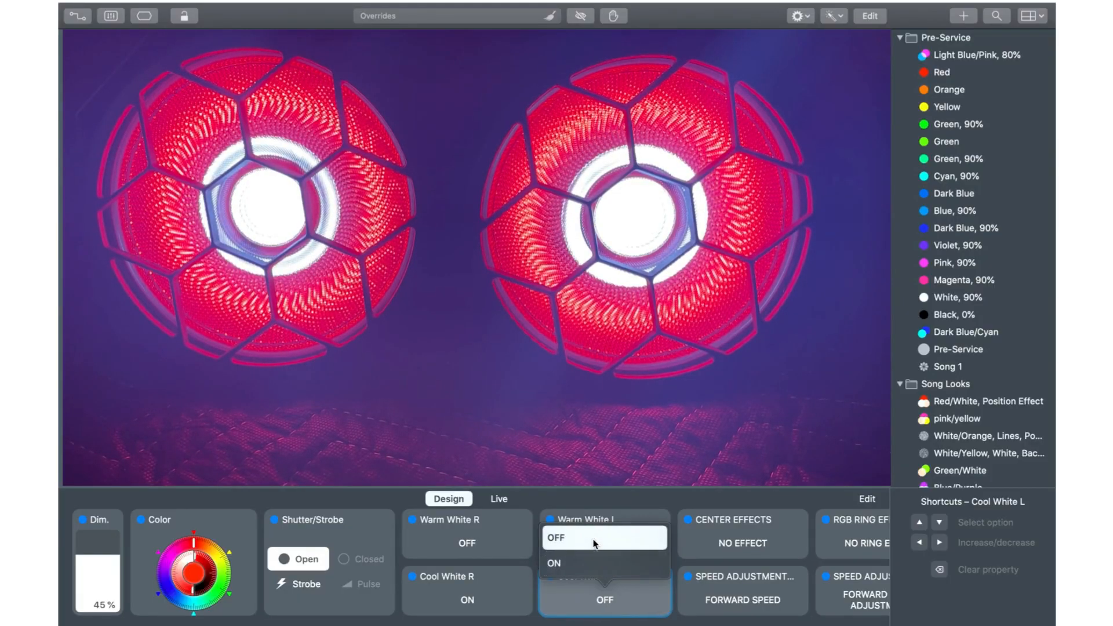
left_click(476, 606)
left_click(468, 538)
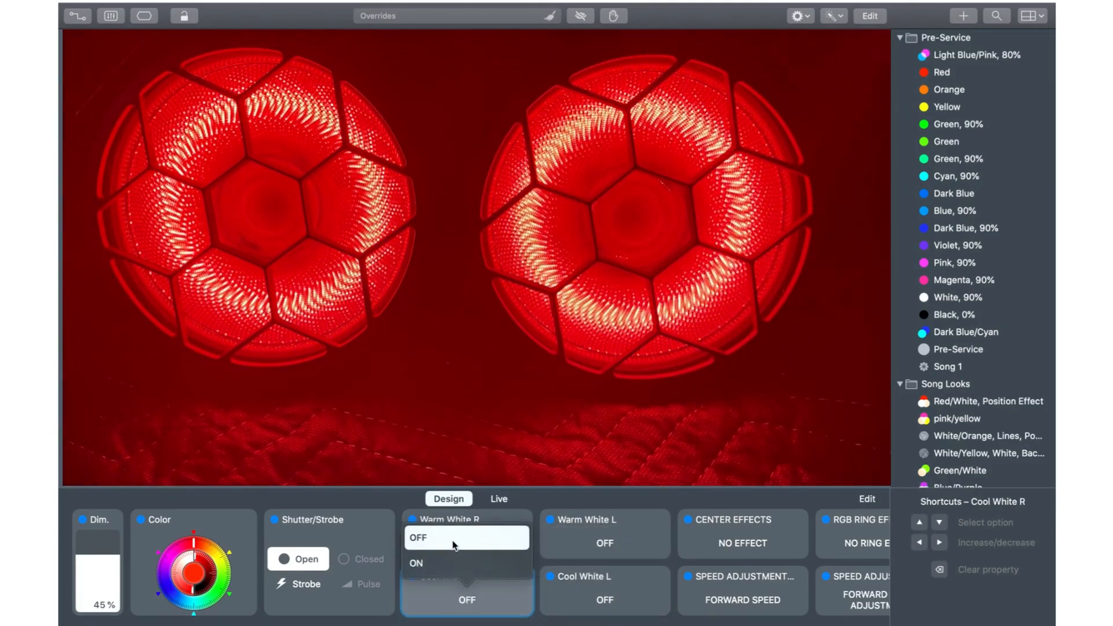
left_click(479, 519)
left_click(470, 521)
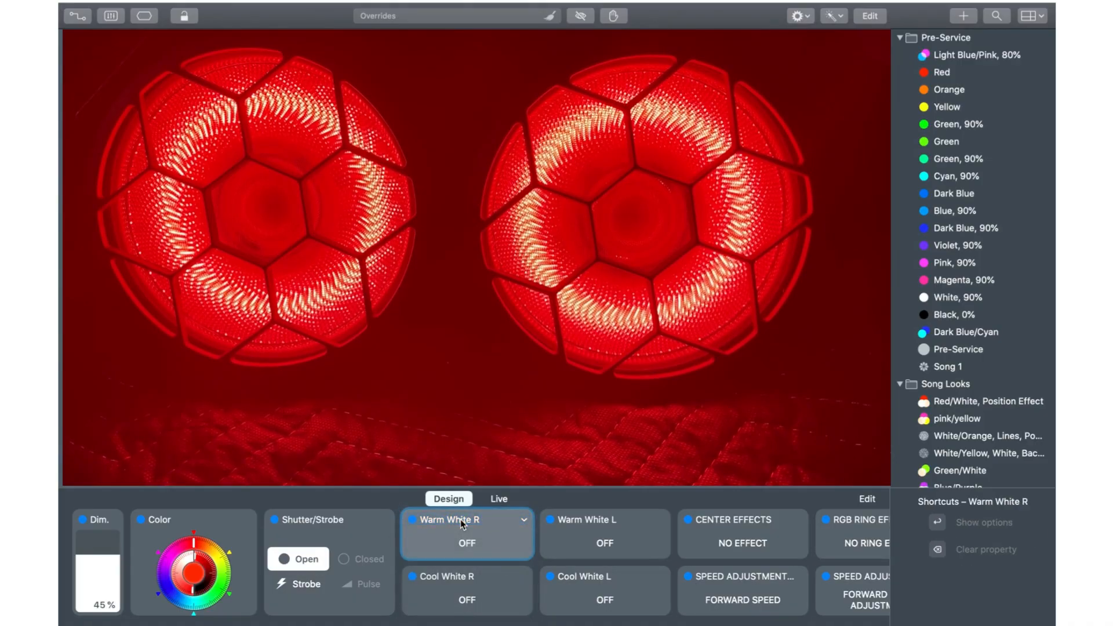
Step: Preview the blinder's center effects one by one from EFFECT 1 to EFFECT 4
left_click(724, 544)
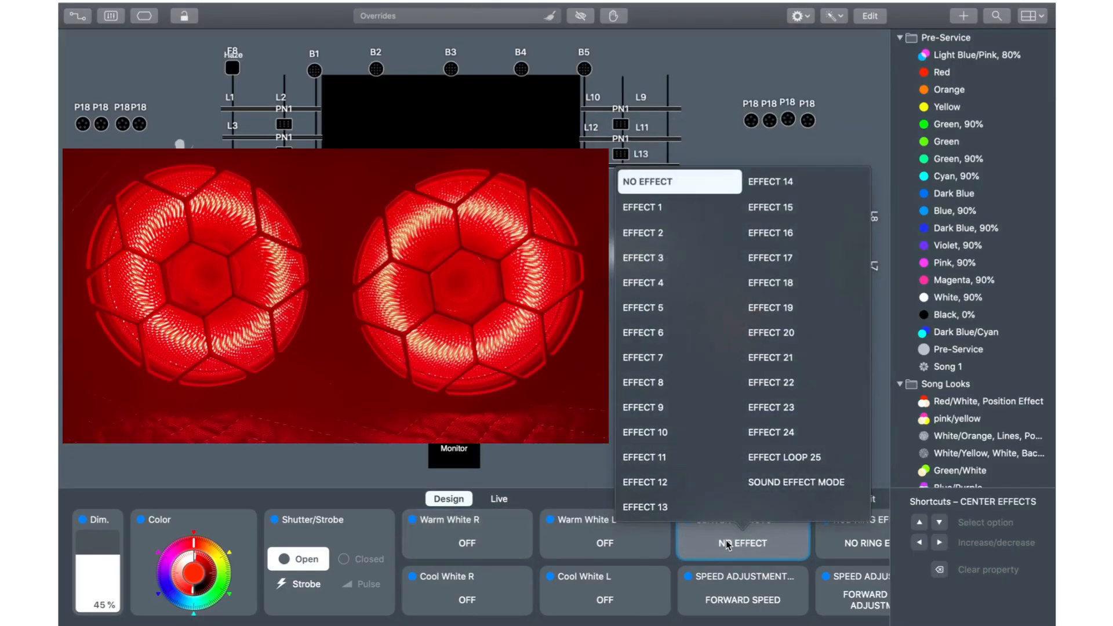
left_click(651, 216)
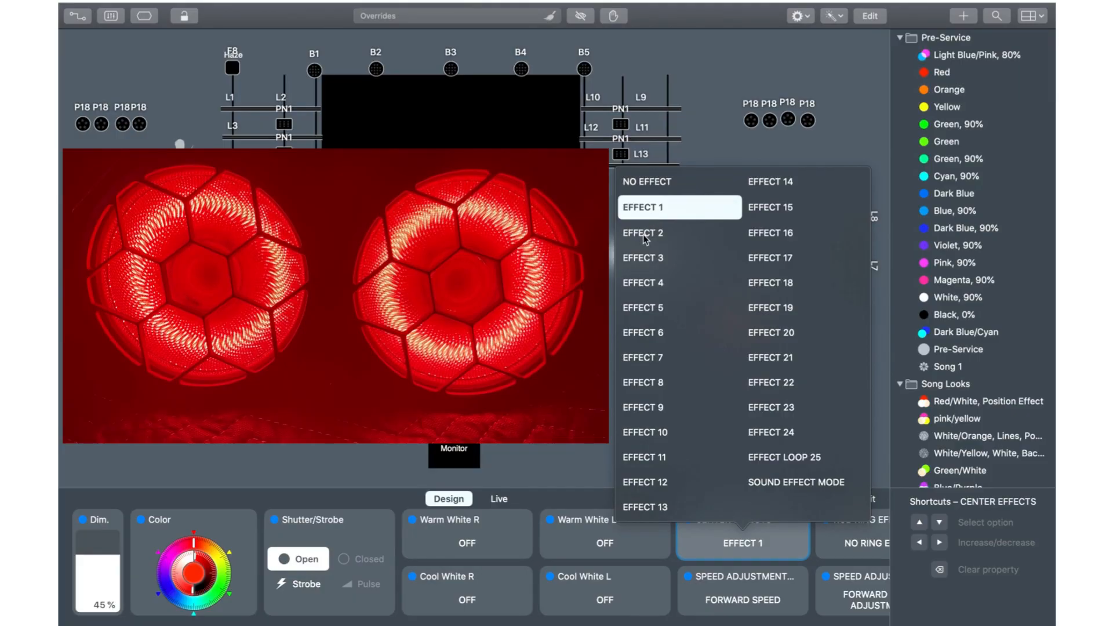
left_click(645, 237)
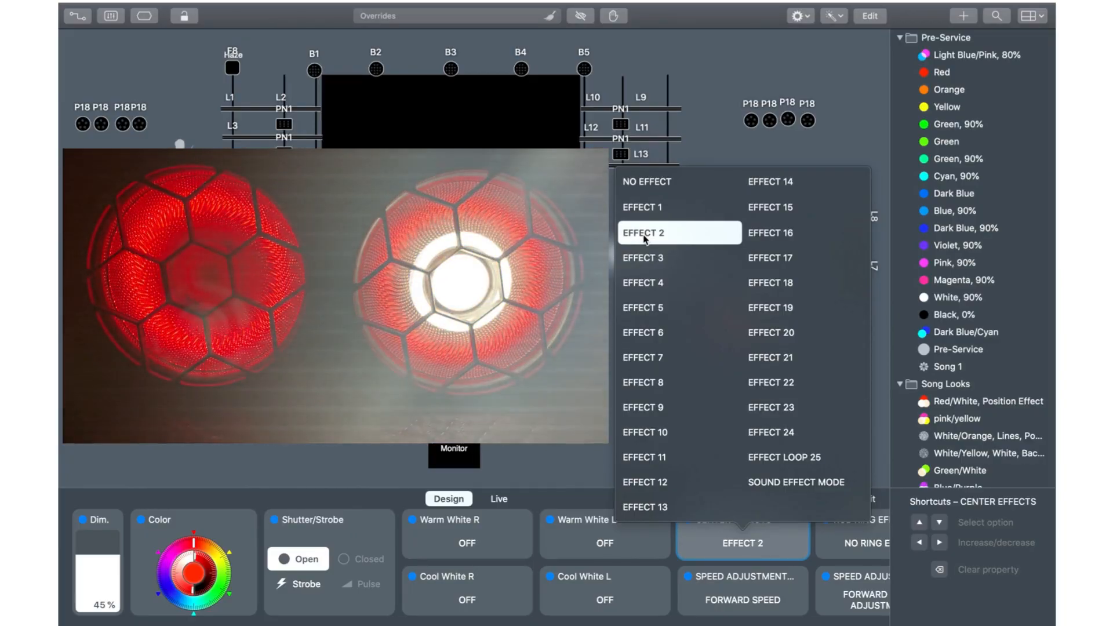
left_click(644, 259)
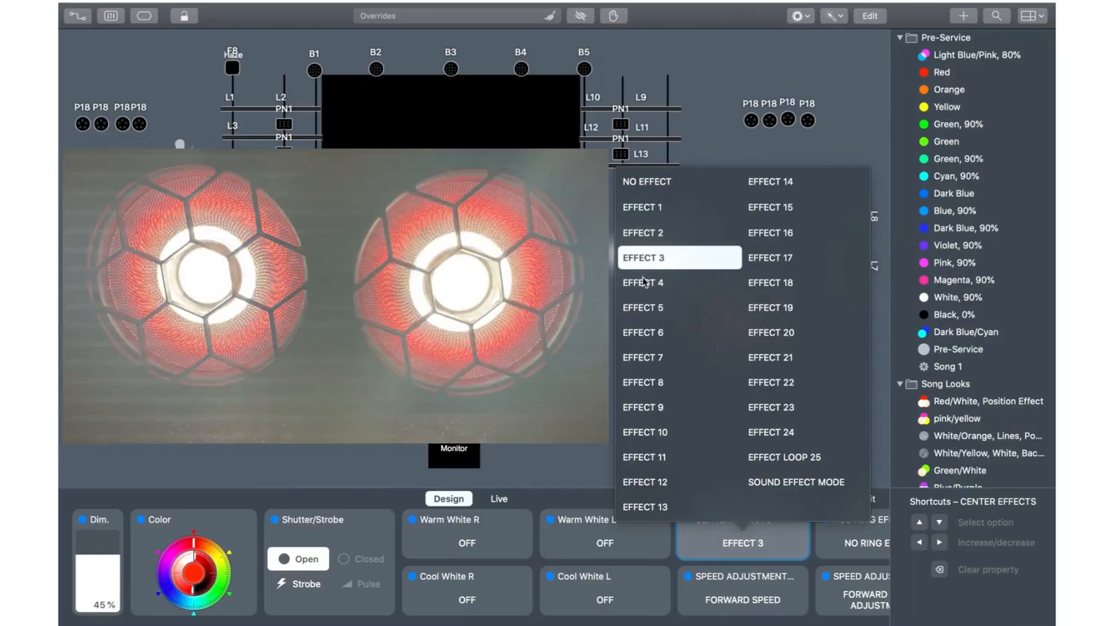
left_click(643, 284)
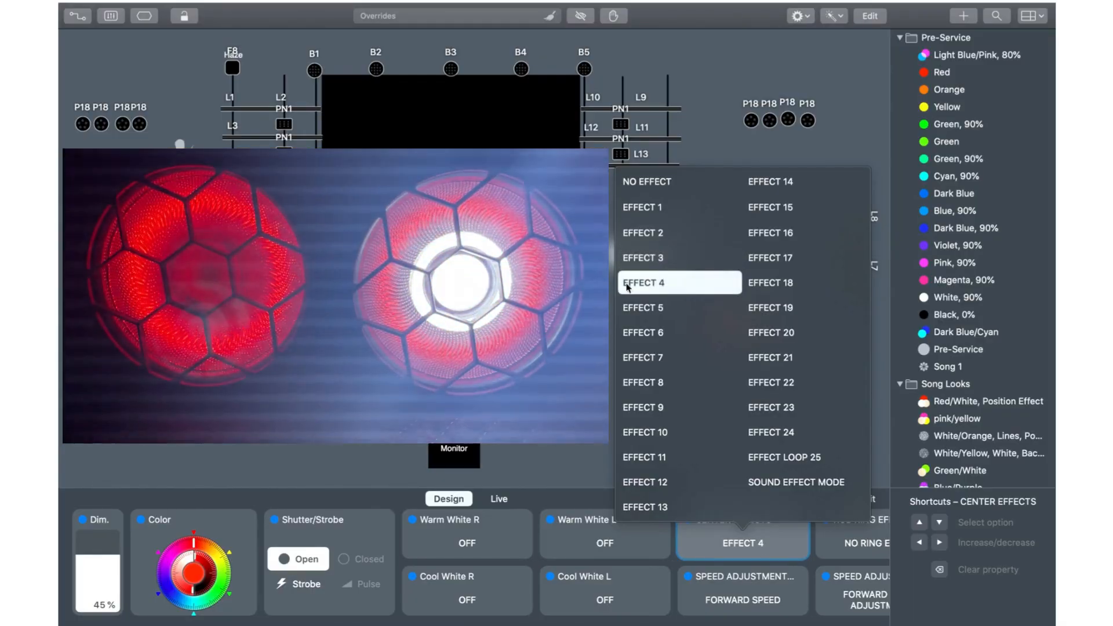
Step: Lower the dimmer to 26% and step the center effects from EFFECT 6 through EFFECT 11
left_click(106, 574)
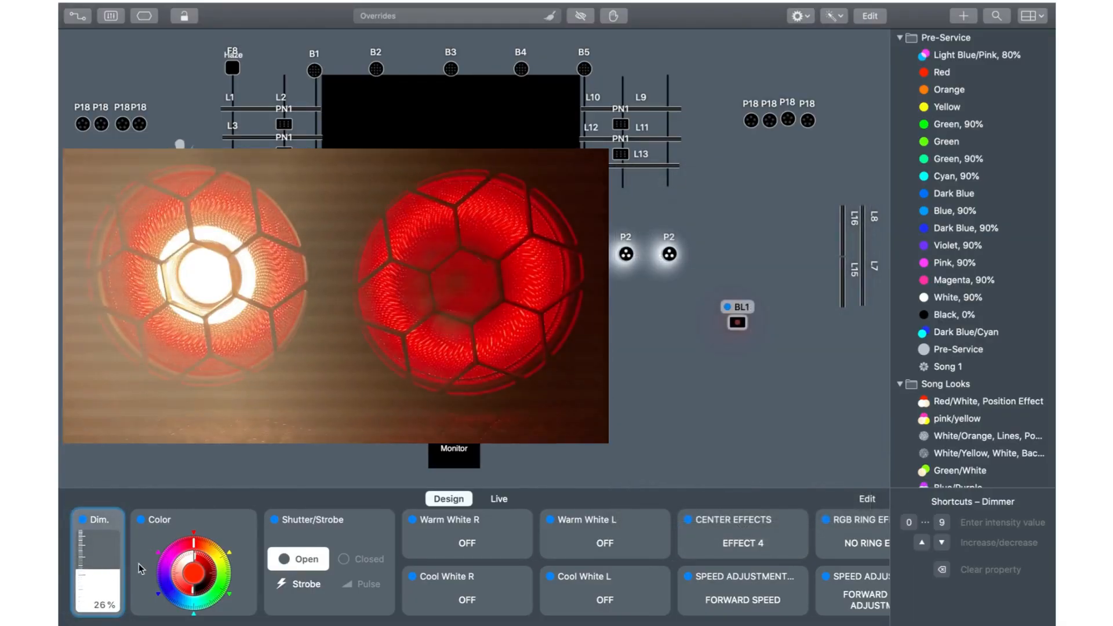
left_click(761, 539)
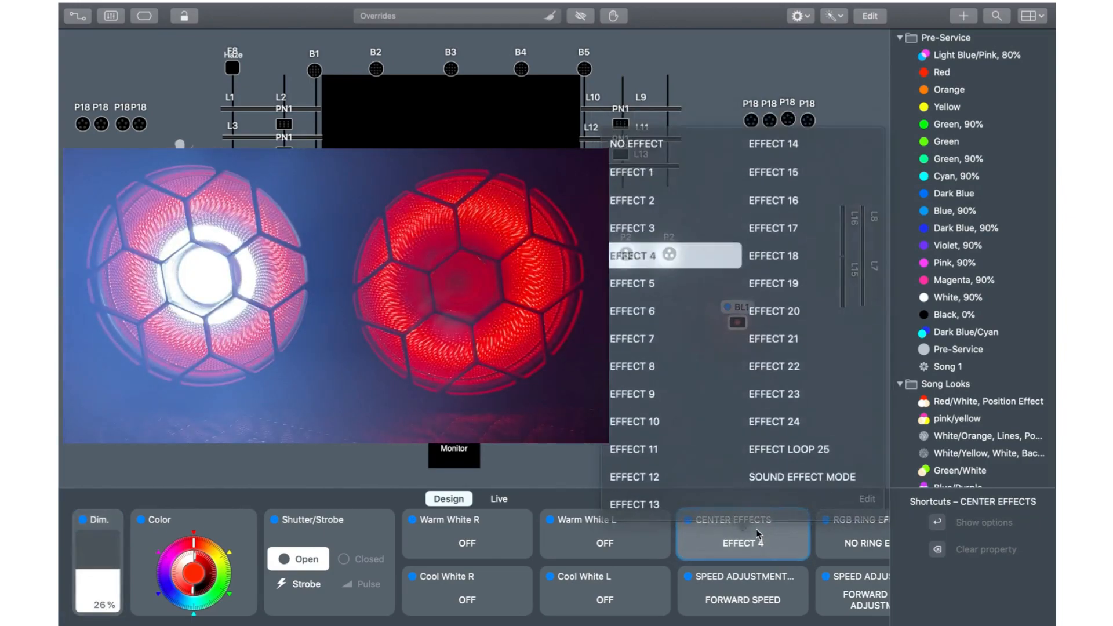
left_click(677, 332)
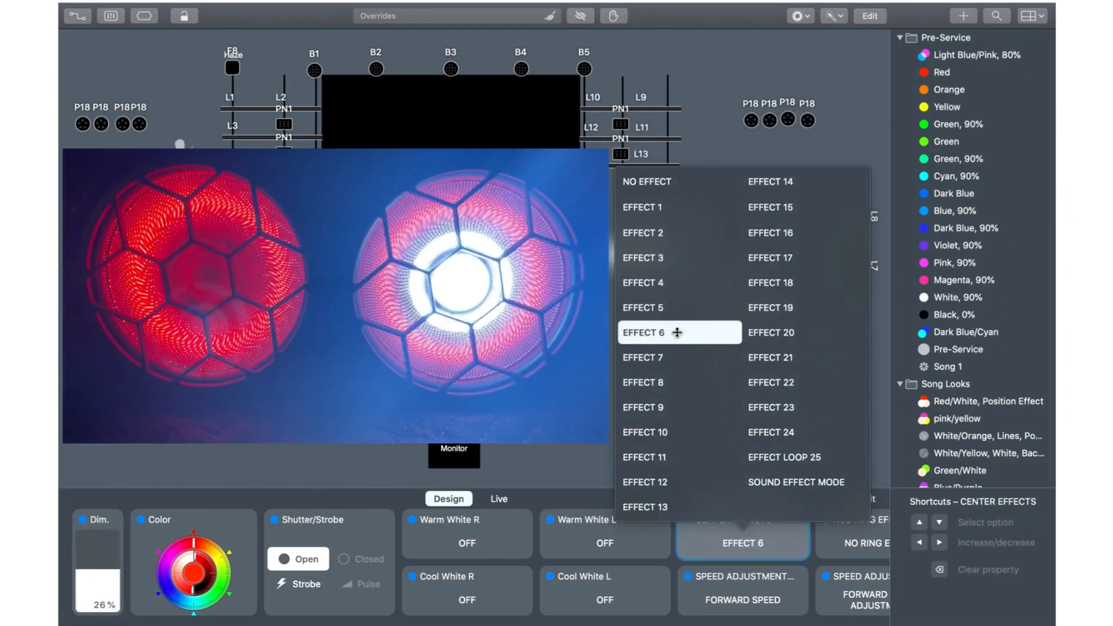
left_click(667, 357)
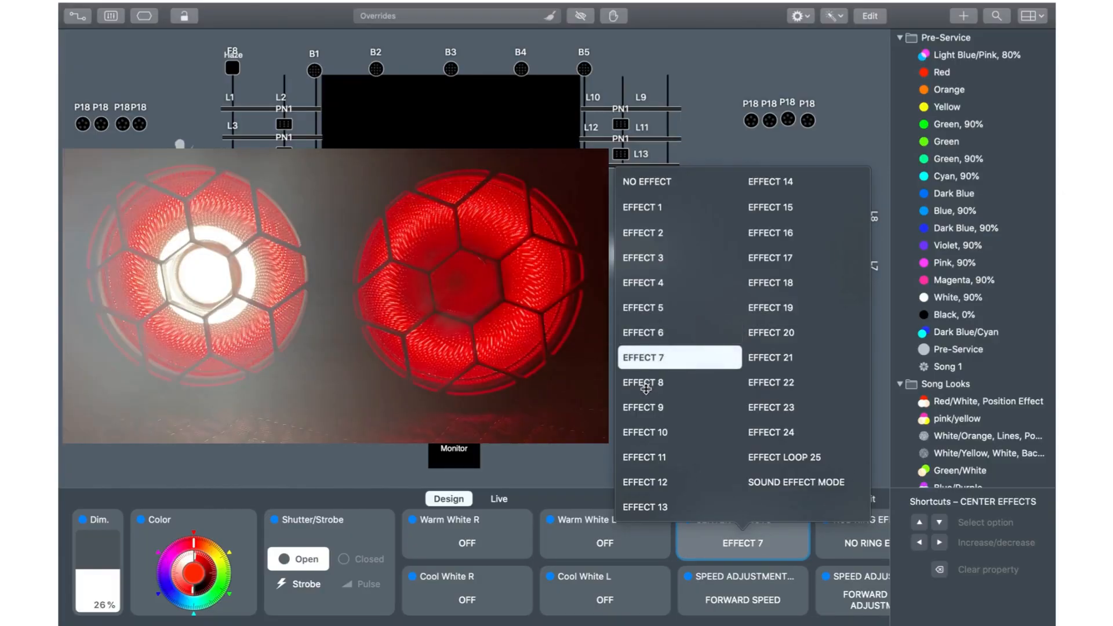
left_click(647, 385)
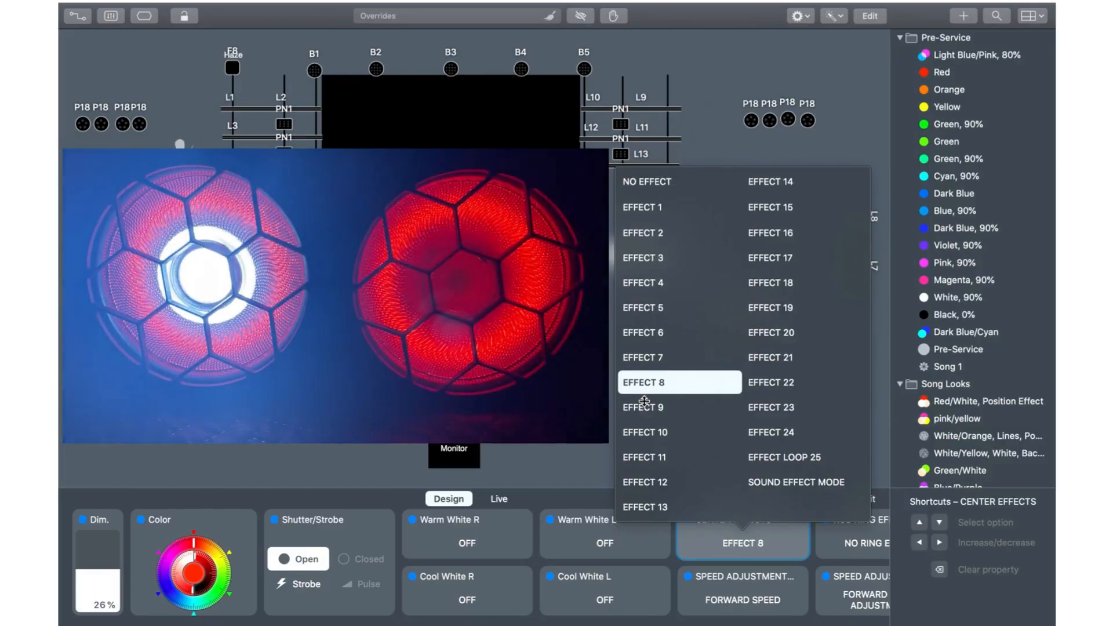
left_click(644, 401)
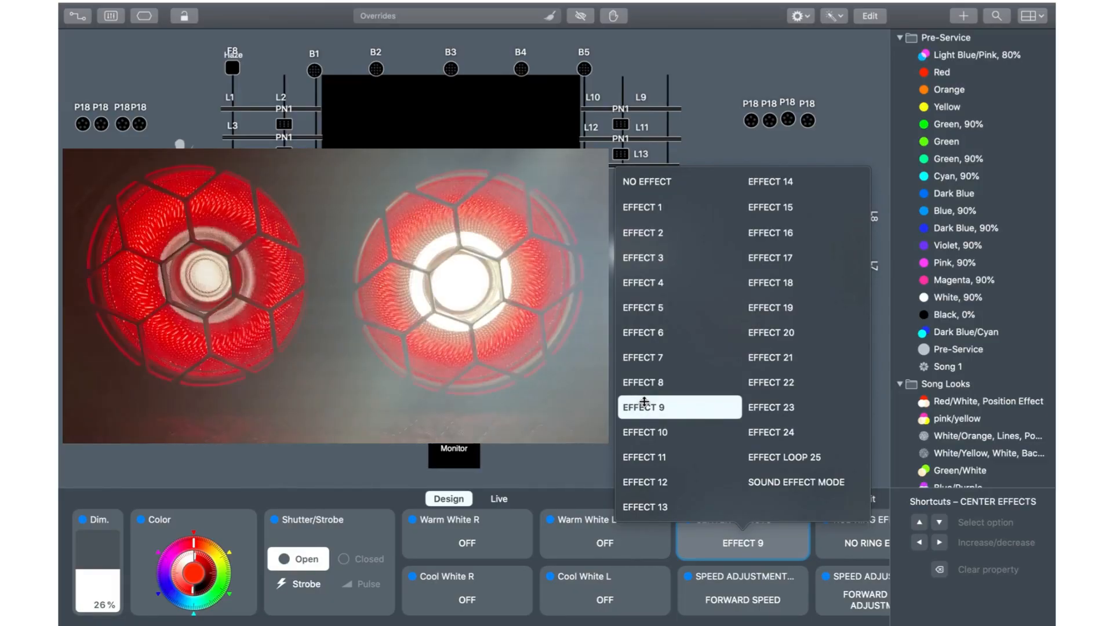
left_click(644, 430)
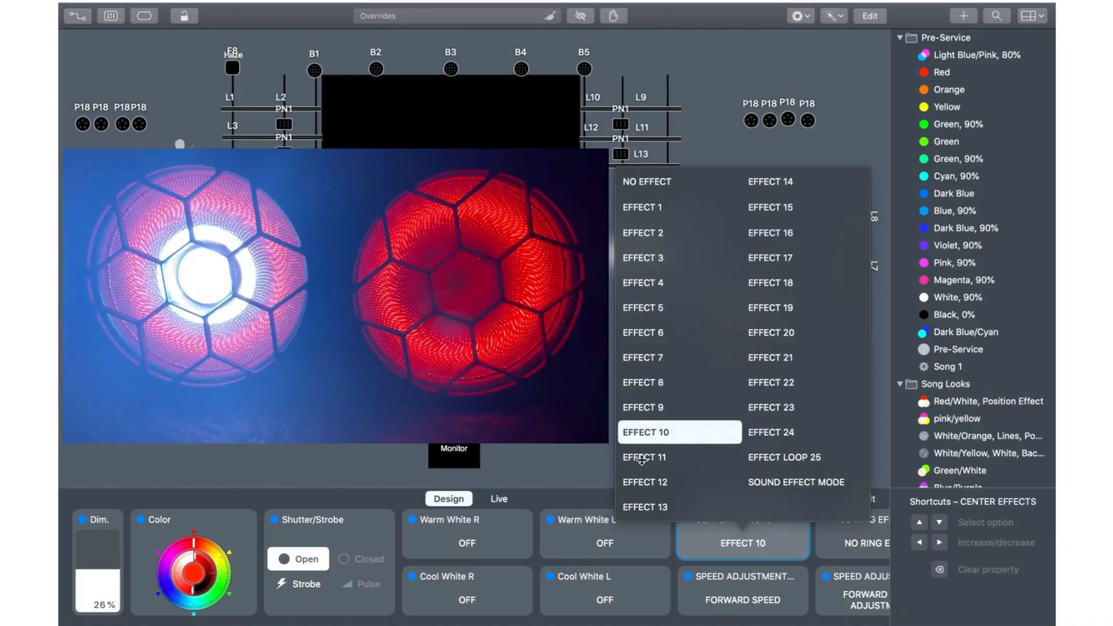
left_click(642, 458)
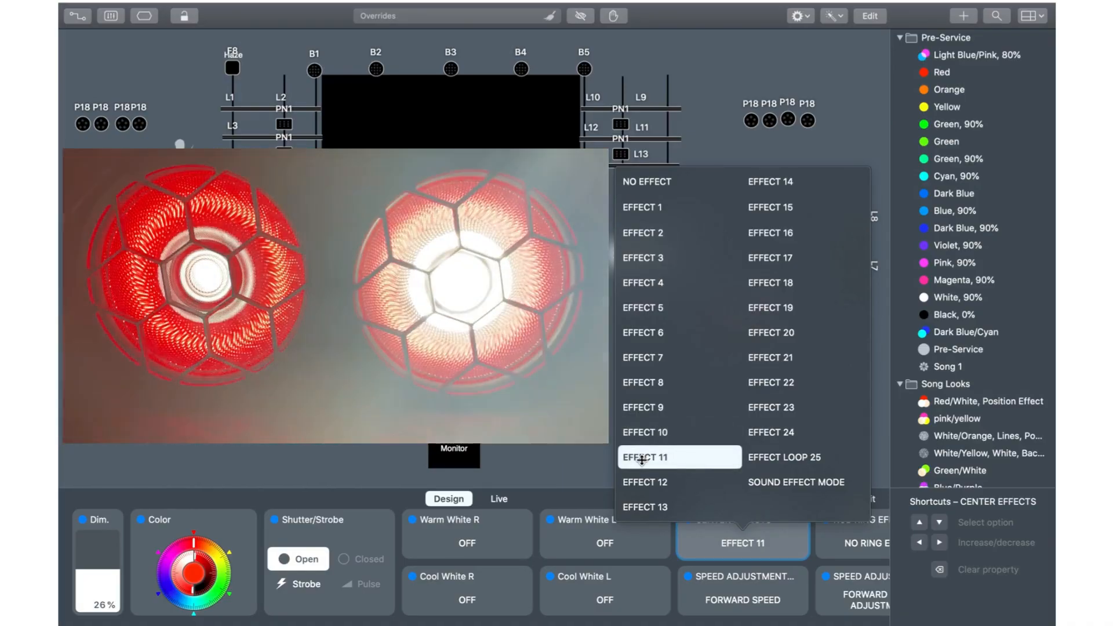
Step: Preview the blinder's center effects one by one from EFFECT 12 through EFFECT 18
left_click(643, 483)
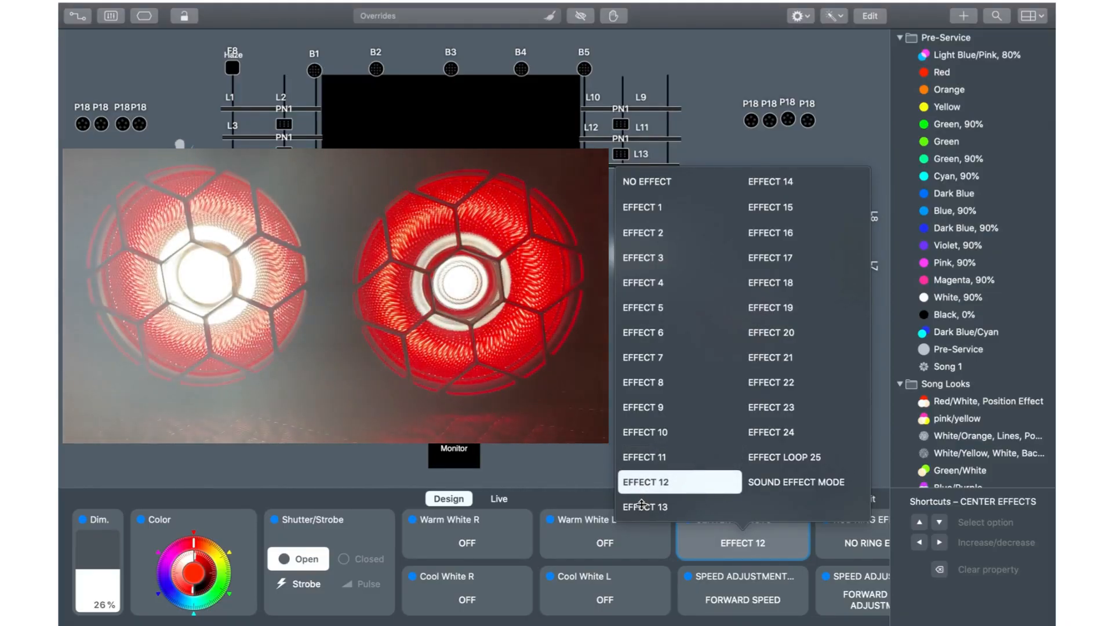
left_click(641, 508)
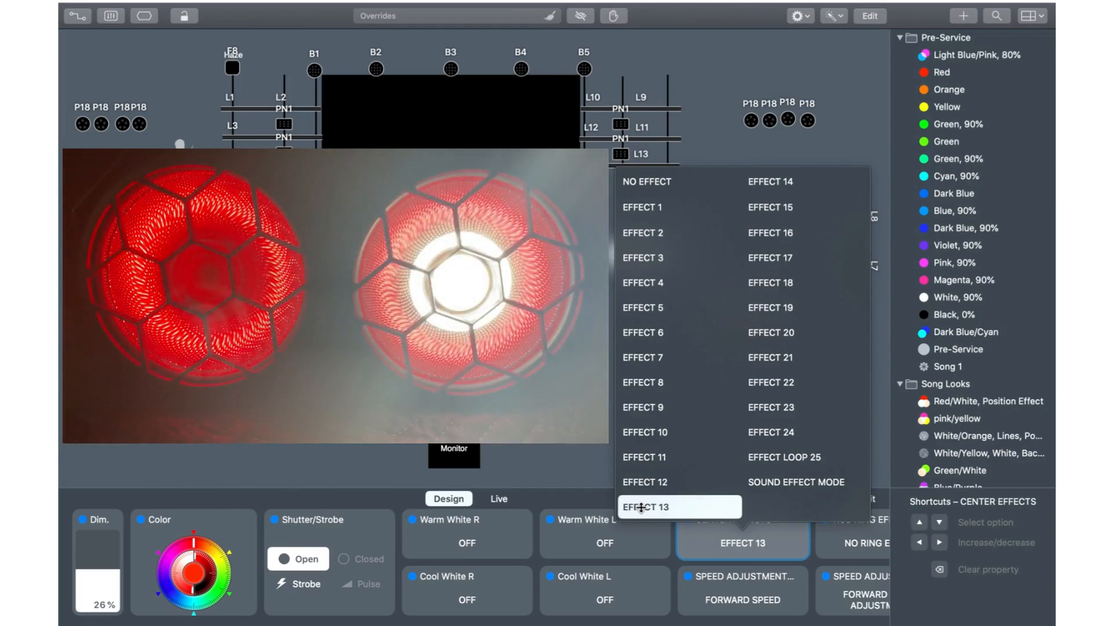
left_click(782, 184)
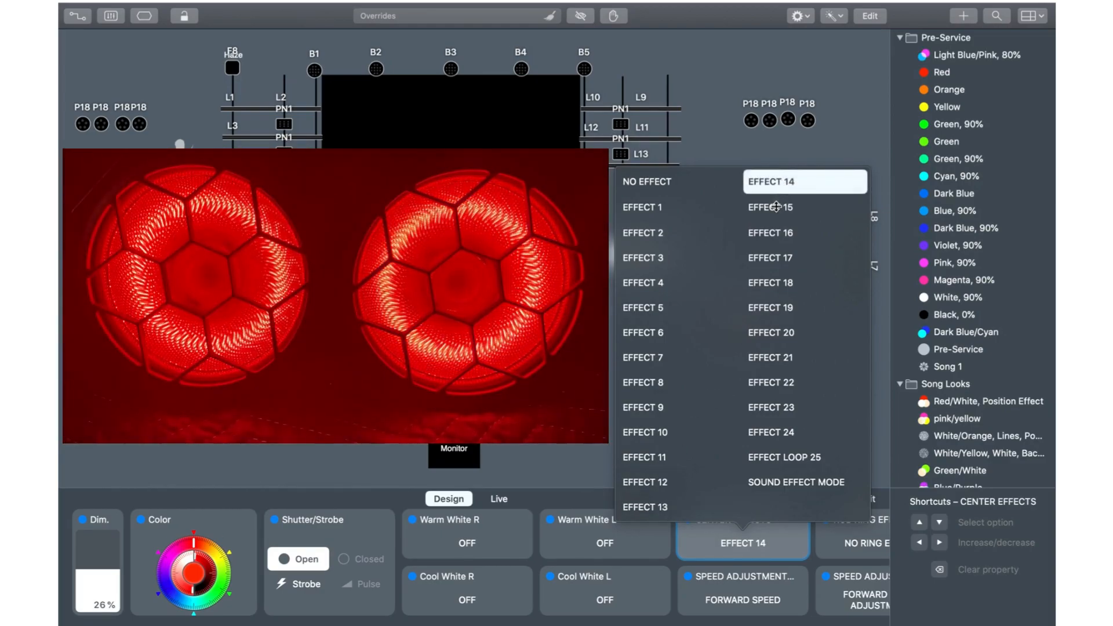
left_click(776, 207)
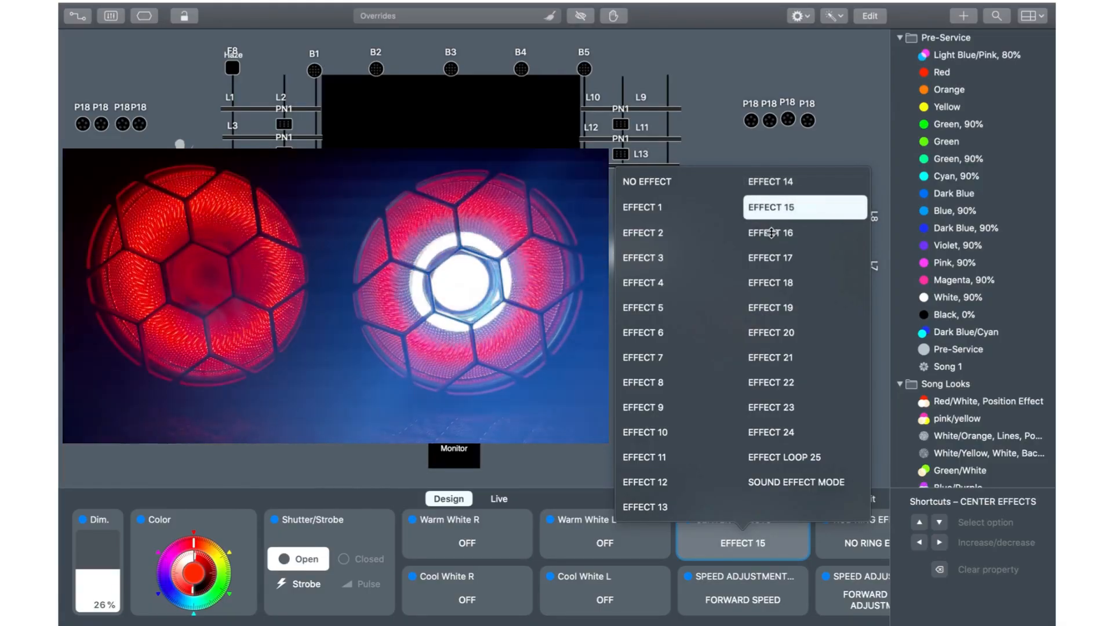
left_click(771, 232)
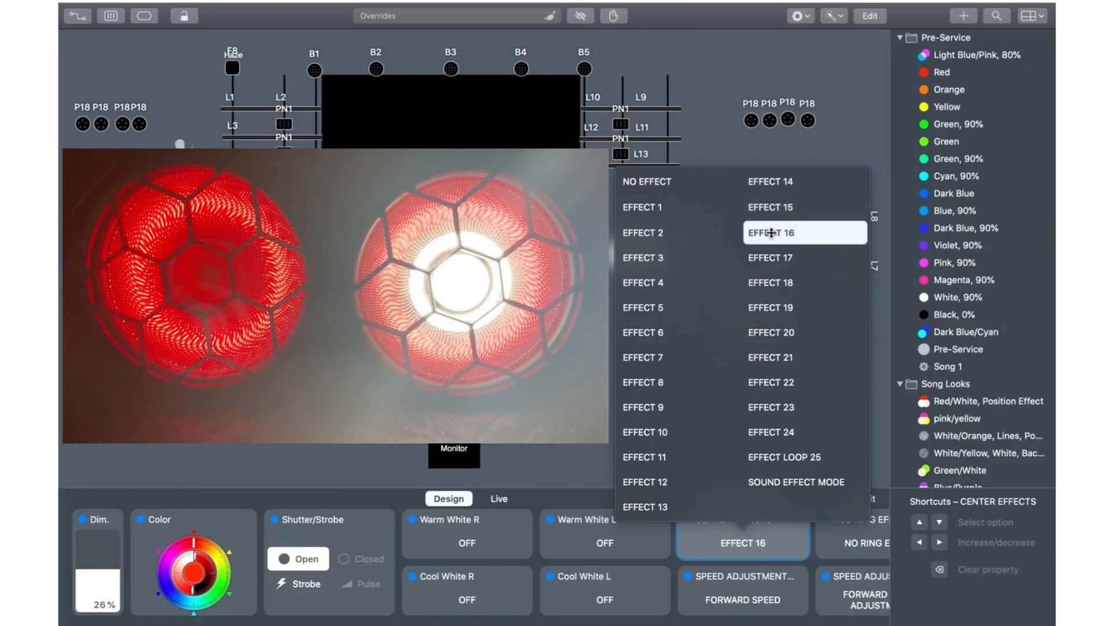
left_click(766, 257)
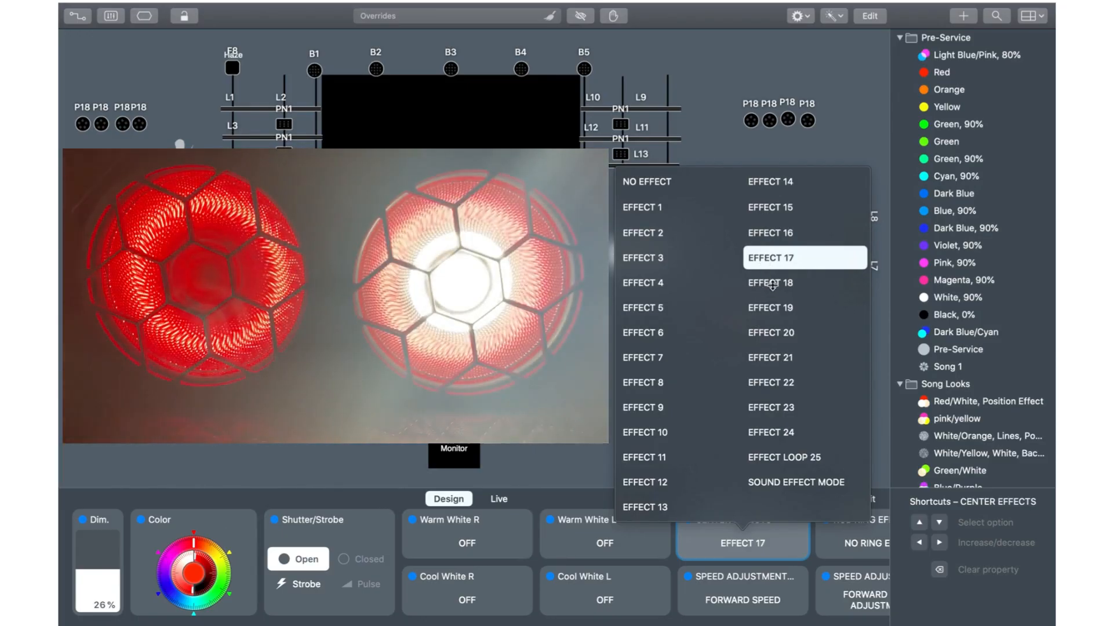
left_click(772, 283)
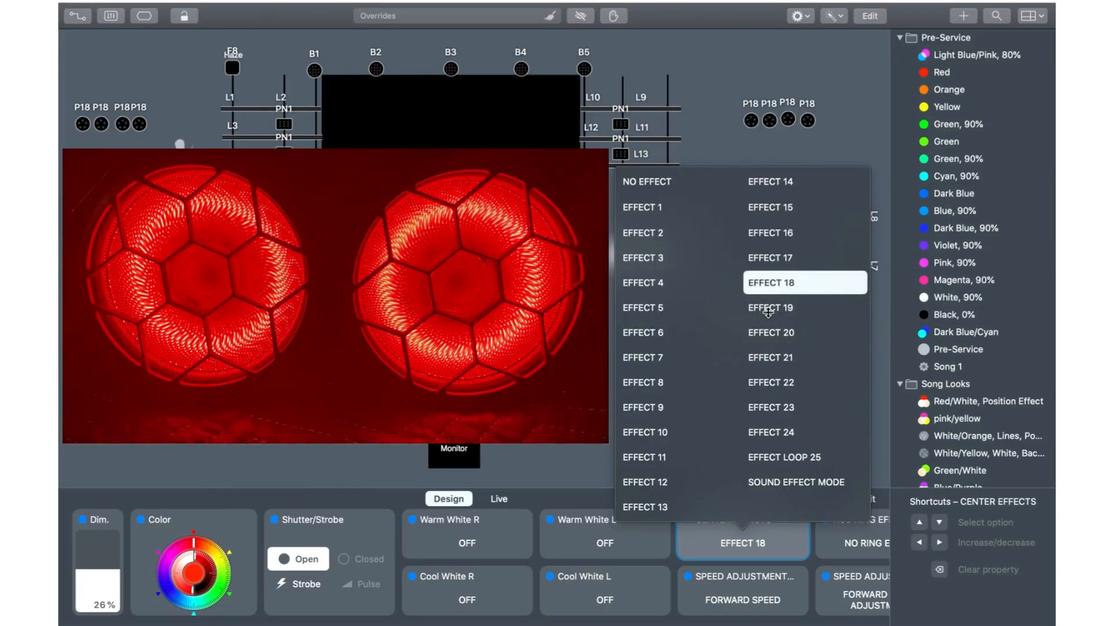
Step: Preview center effects EFFECT 19 through EFFECT 24, EFFECT LOOP 25 and SOUND EFFECT MODE, and reset the center effects to NO EFFECT
left_click(768, 312)
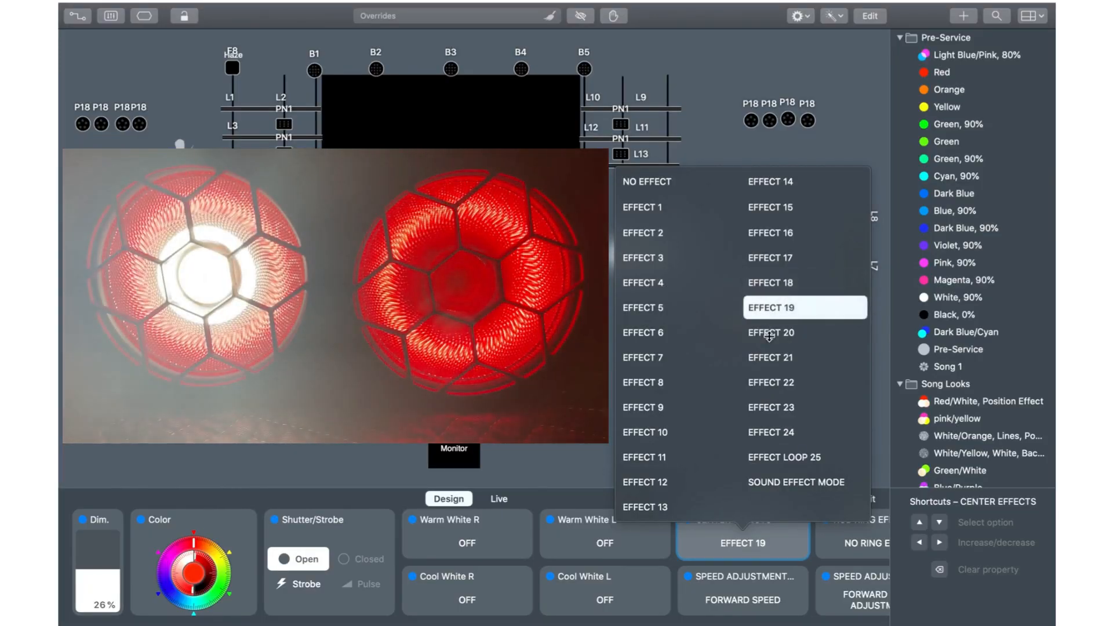
left_click(769, 335)
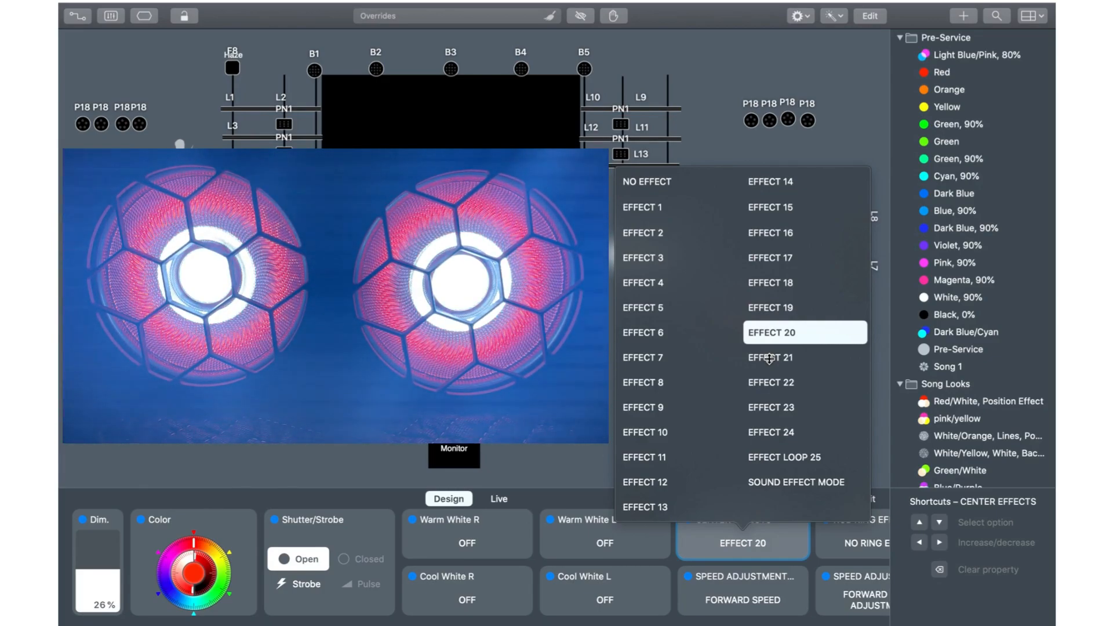
left_click(770, 359)
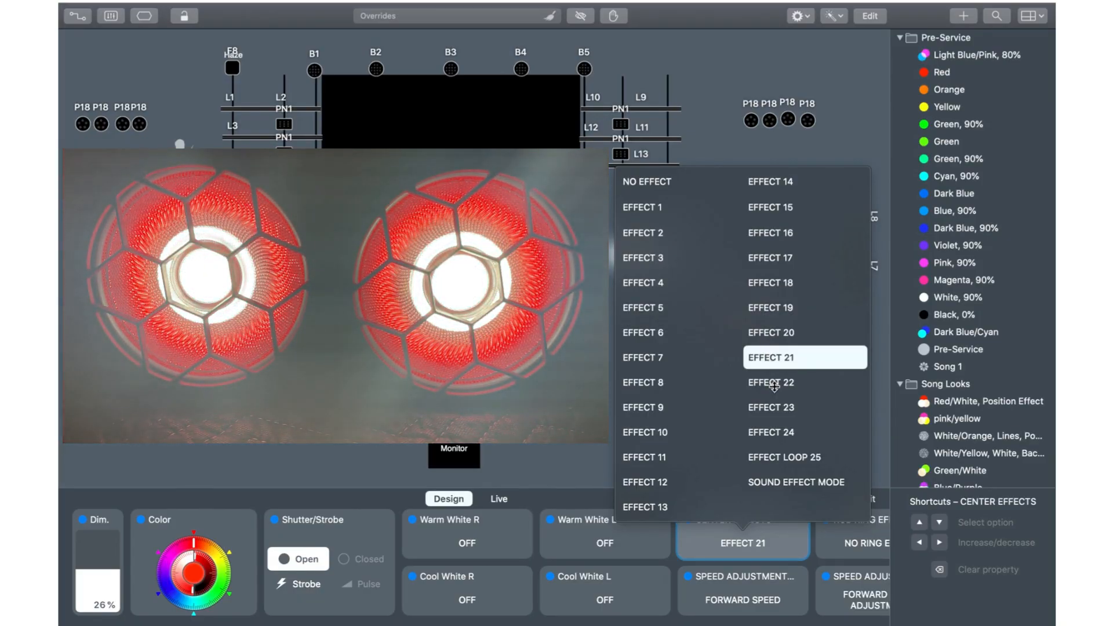
left_click(774, 385)
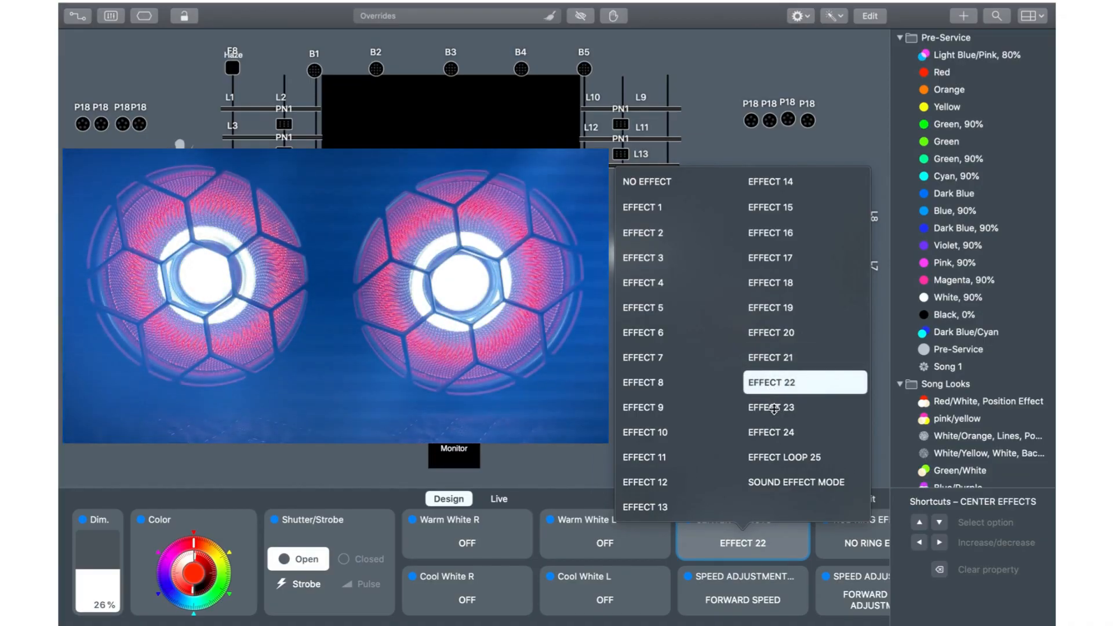
left_click(774, 408)
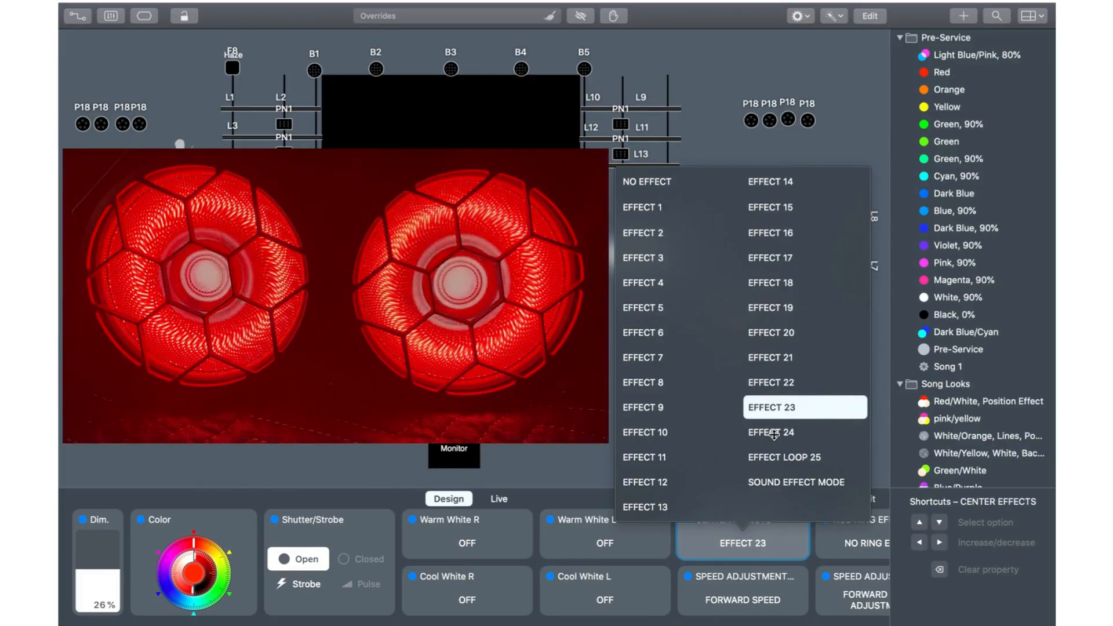
left_click(774, 434)
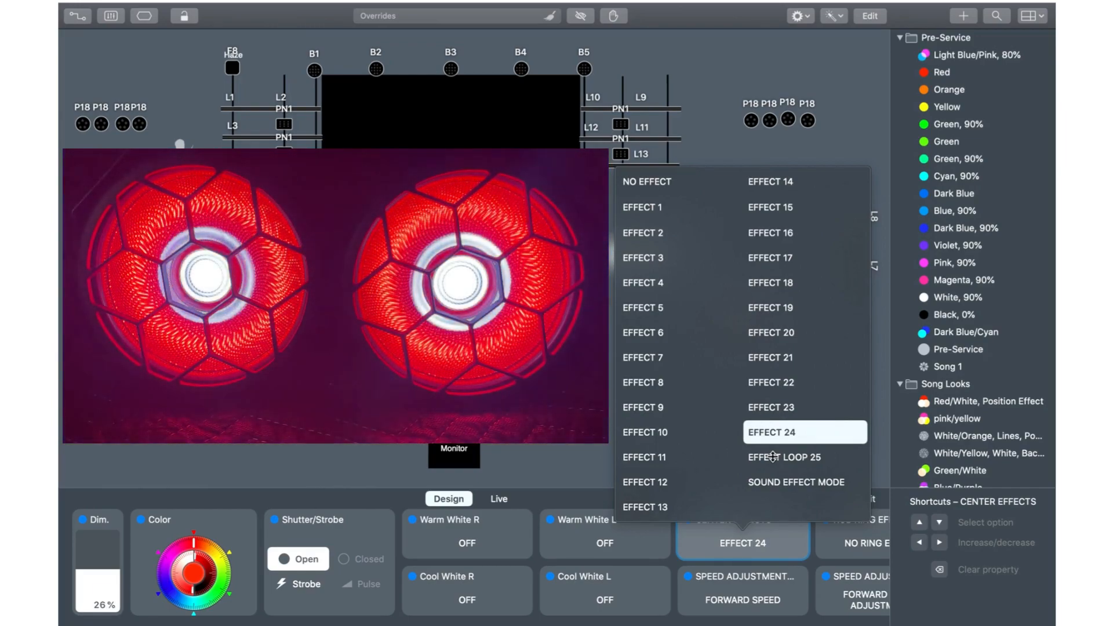
left_click(773, 458)
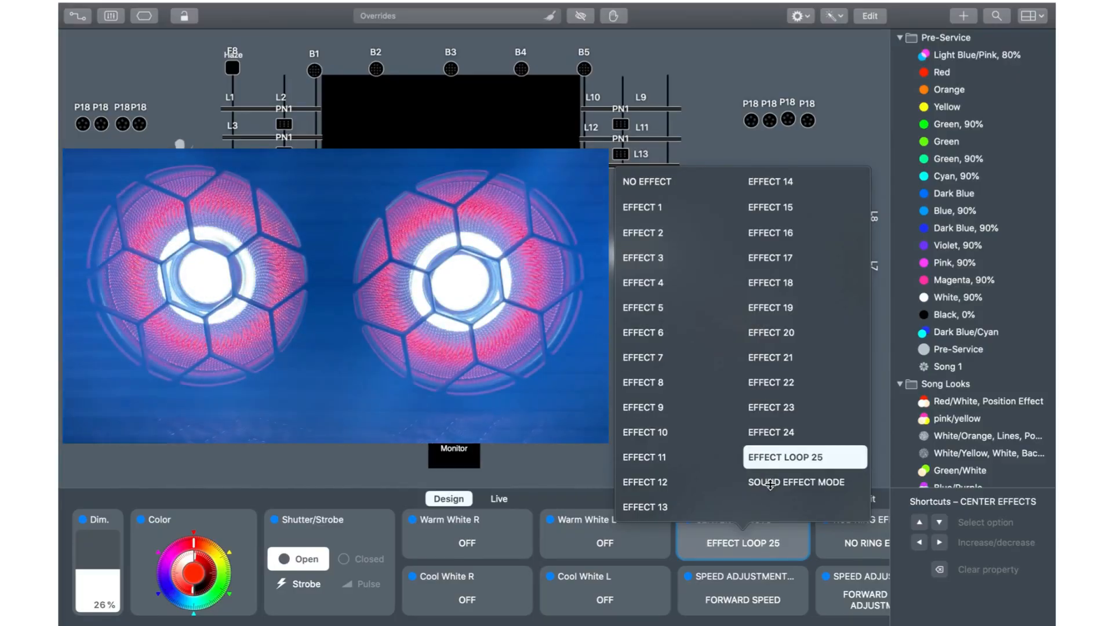
left_click(770, 484)
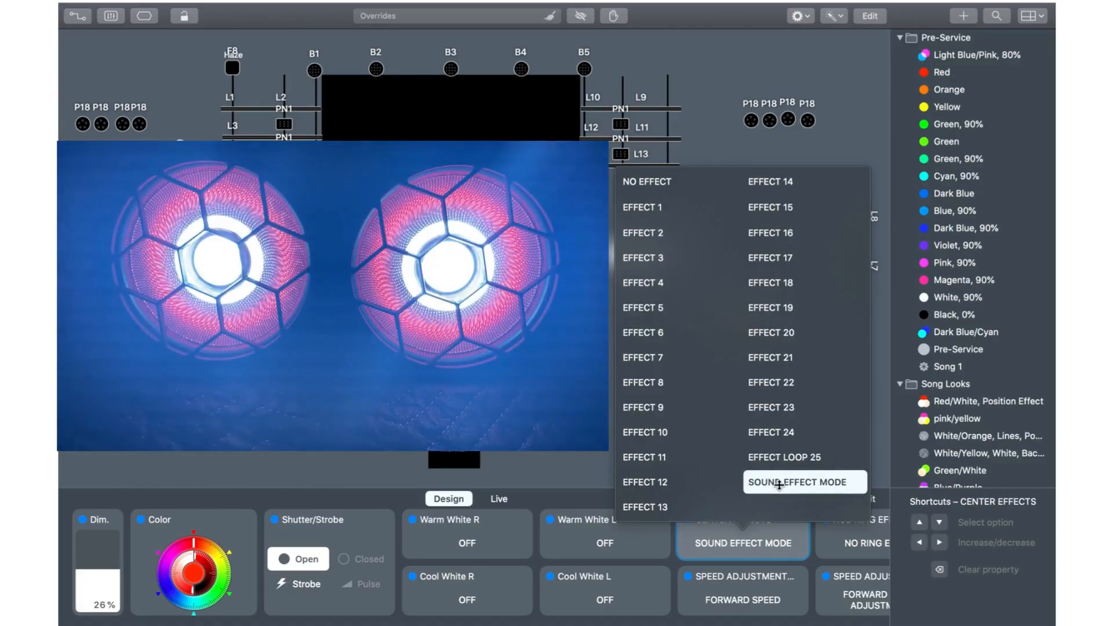
left_click(661, 181)
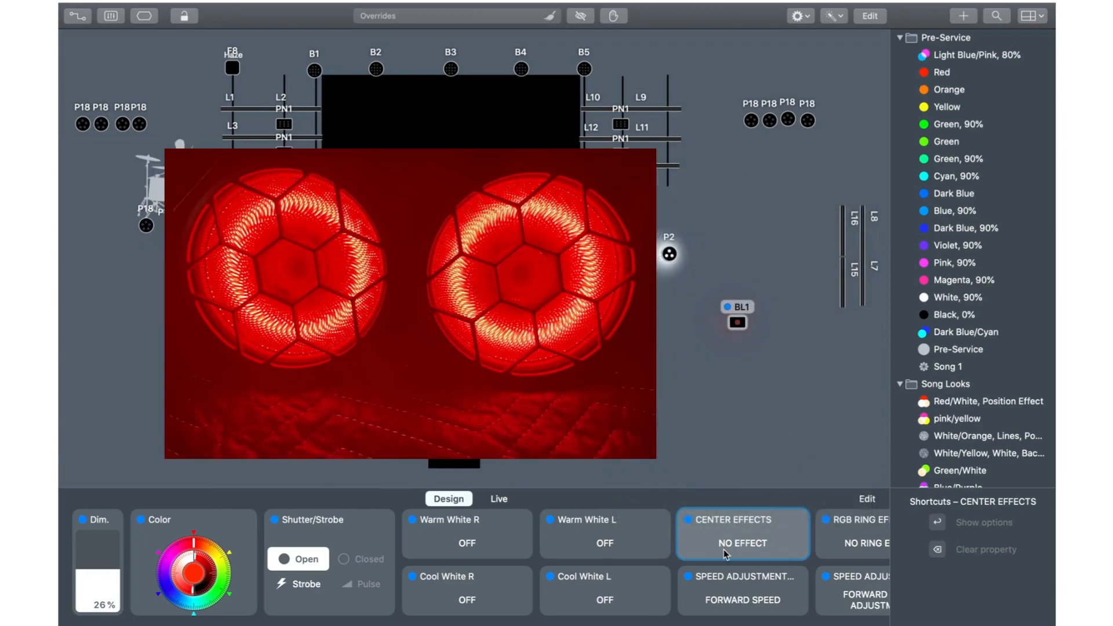
Step: Preview the blinder's RGB ring effects one by one from RING EFFECT 1 through RING EFFECT 6
scroll(861, 545, "right", 3)
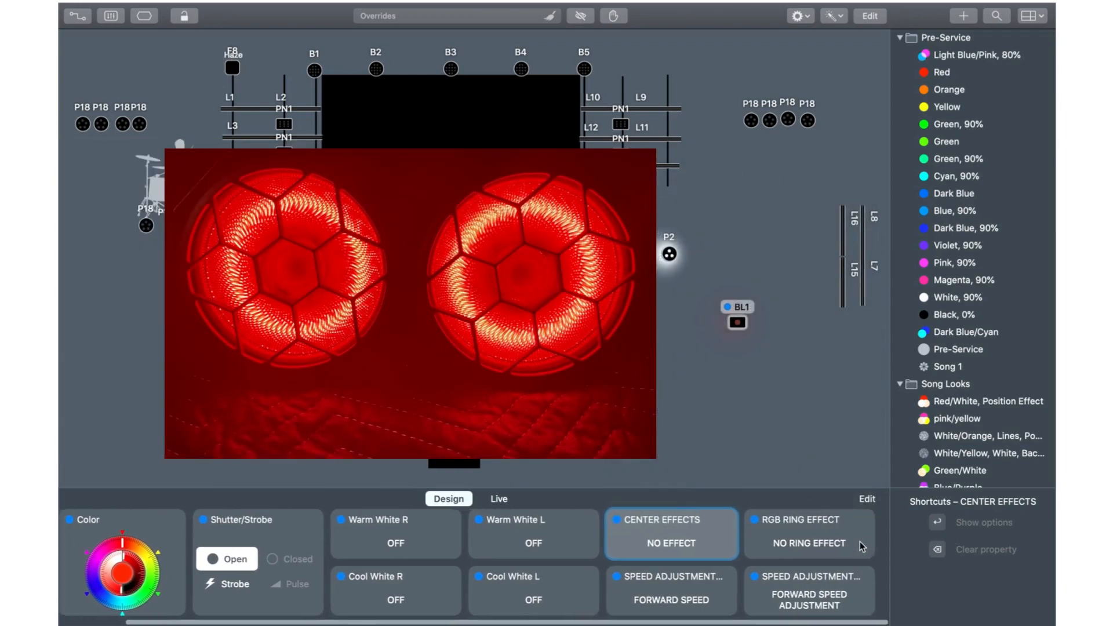
left_click(841, 545)
left_click(739, 210)
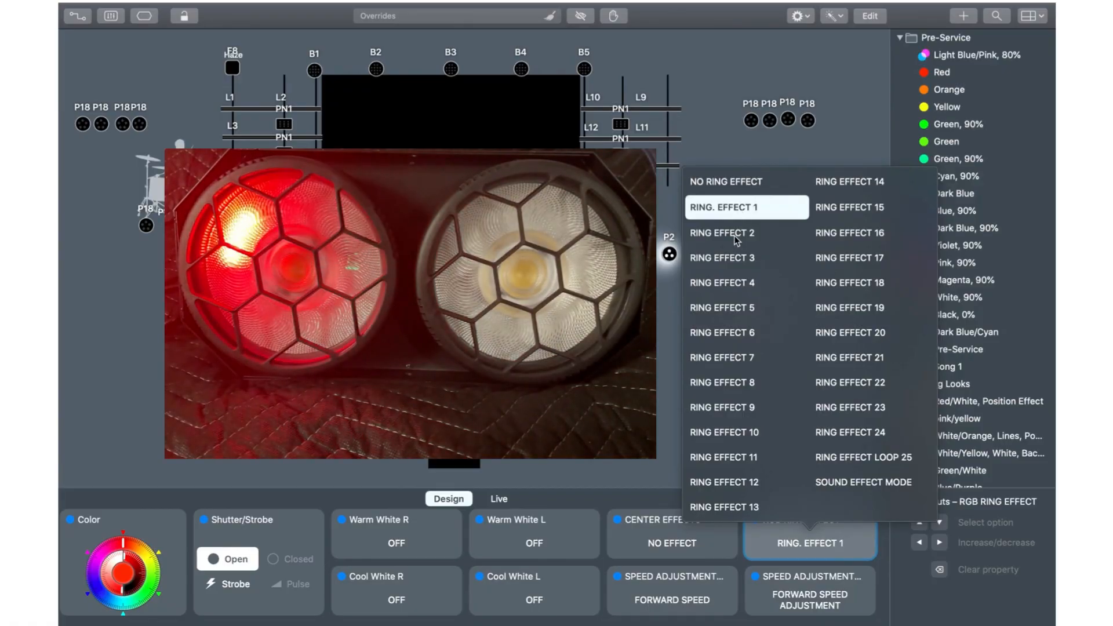
left_click(734, 235)
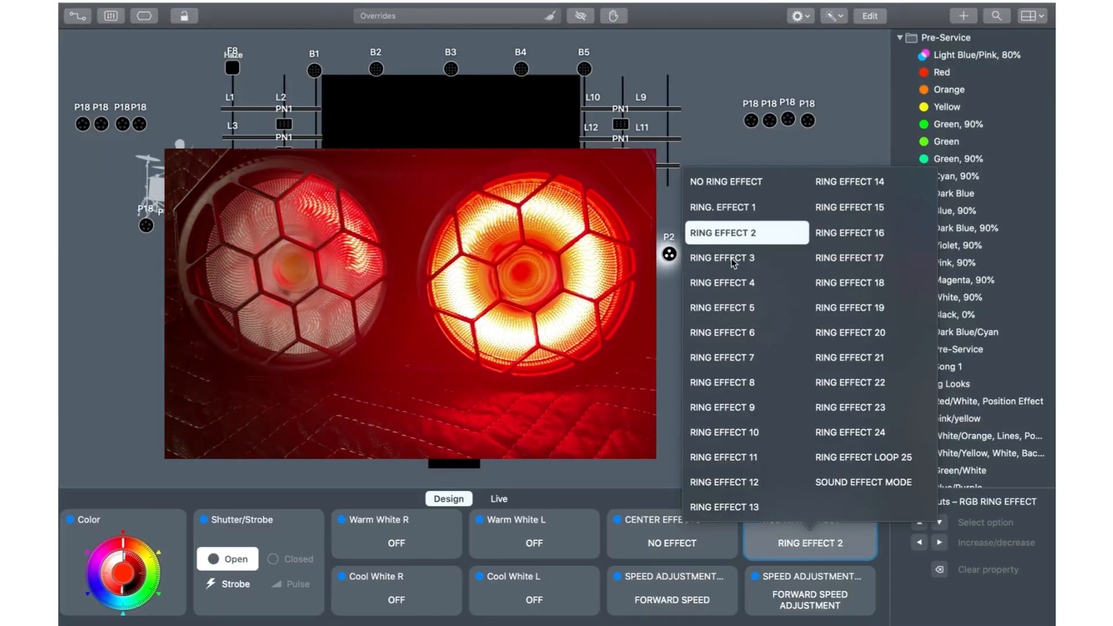
left_click(732, 259)
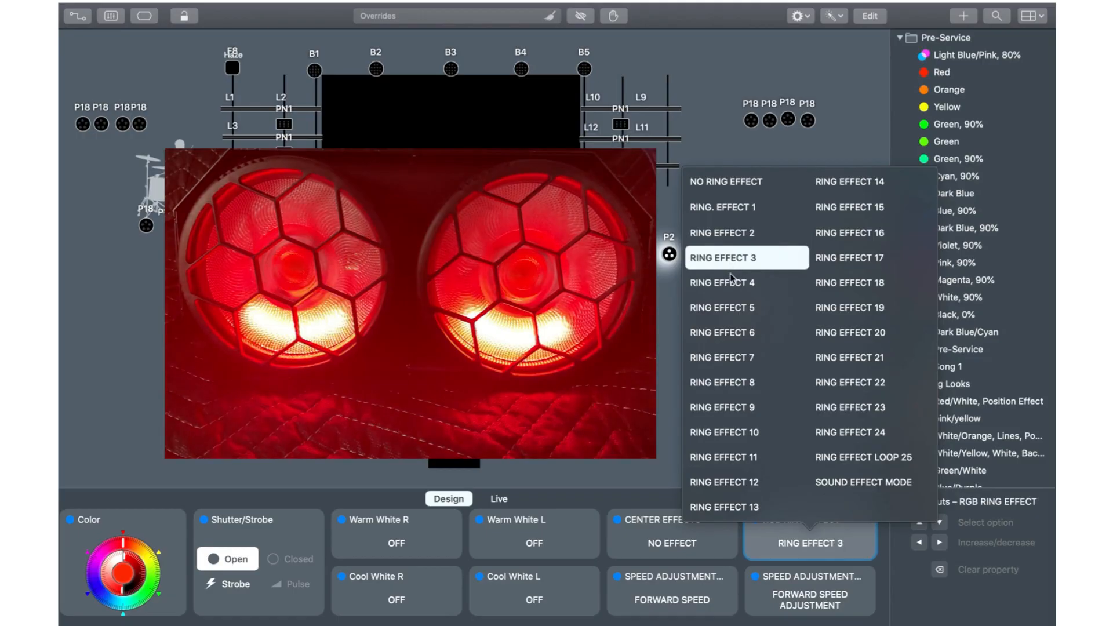
left_click(730, 282)
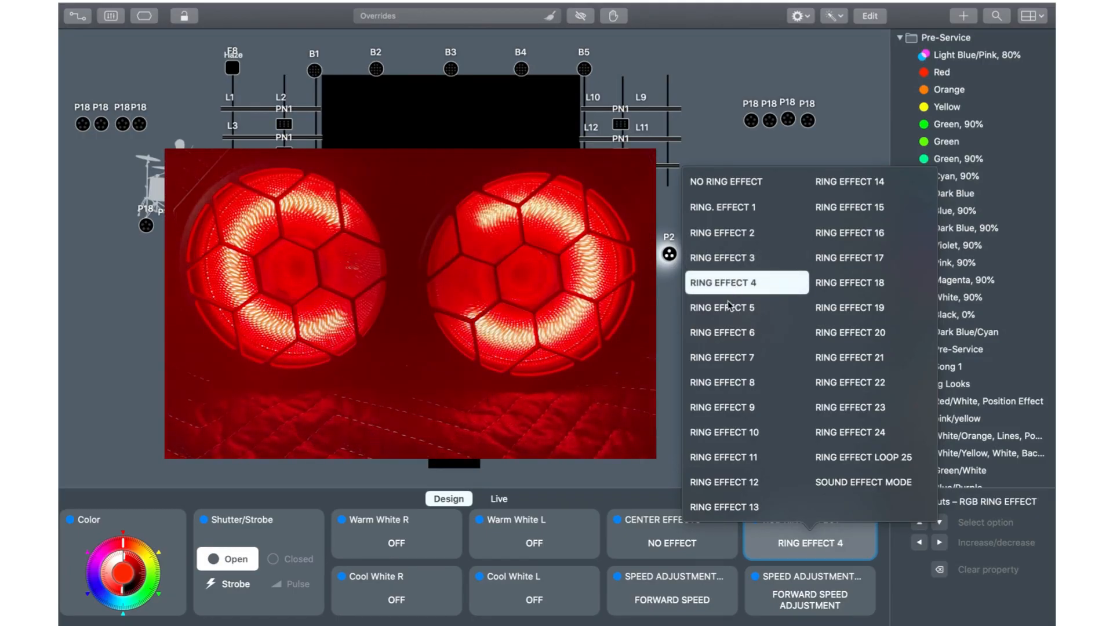
left_click(726, 308)
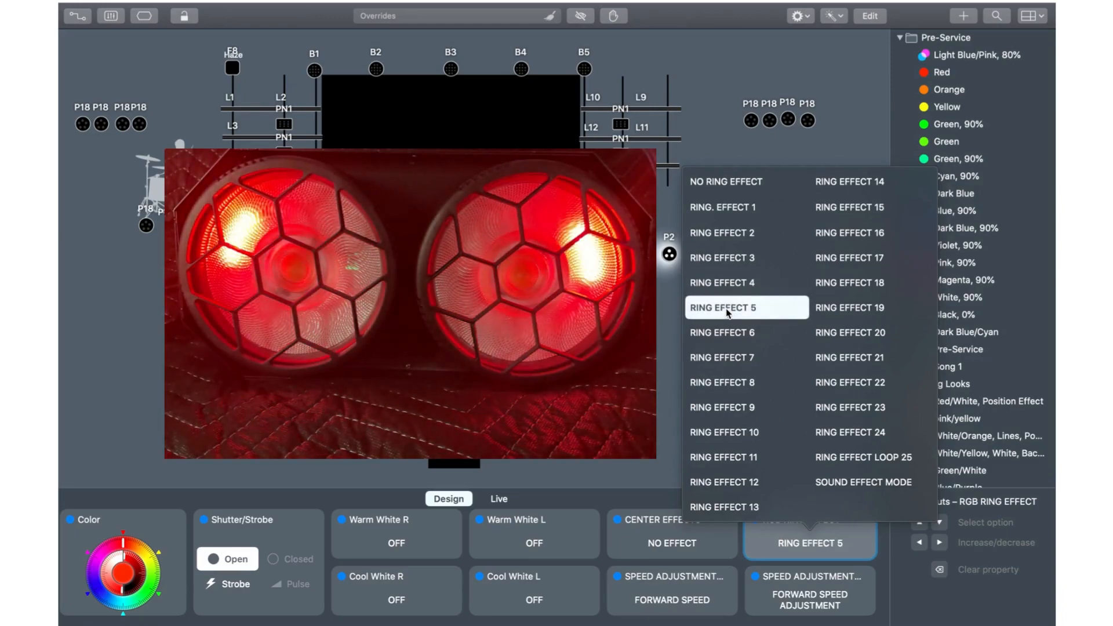
left_click(729, 342)
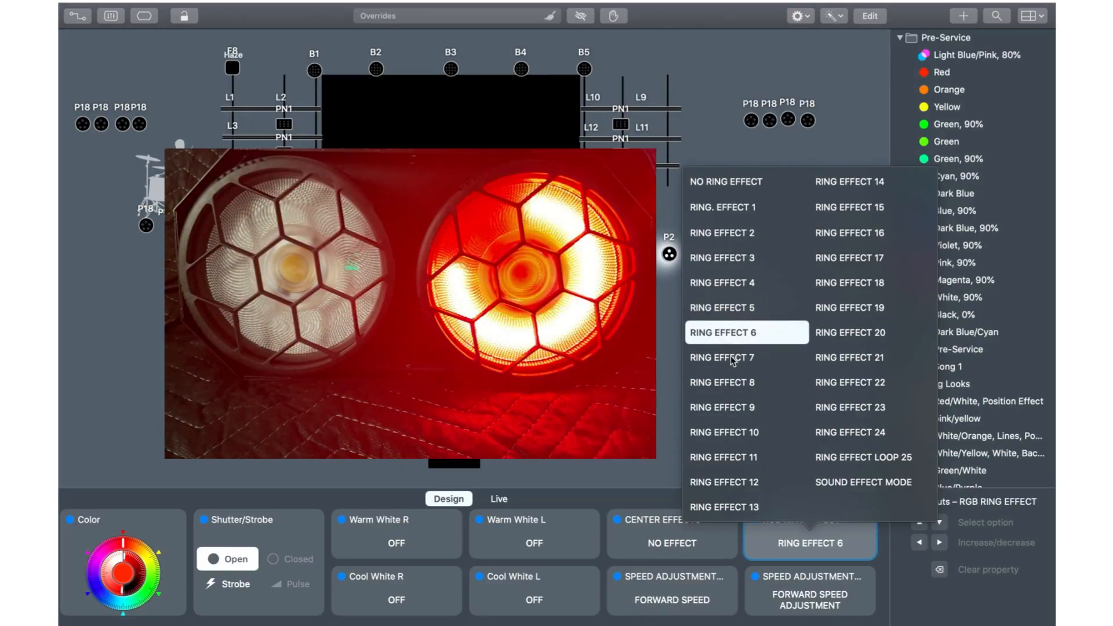
Step: Step the RGB ring effect from RING EFFECT 7 through RING EFFECT 12 to preview each one
left_click(732, 360)
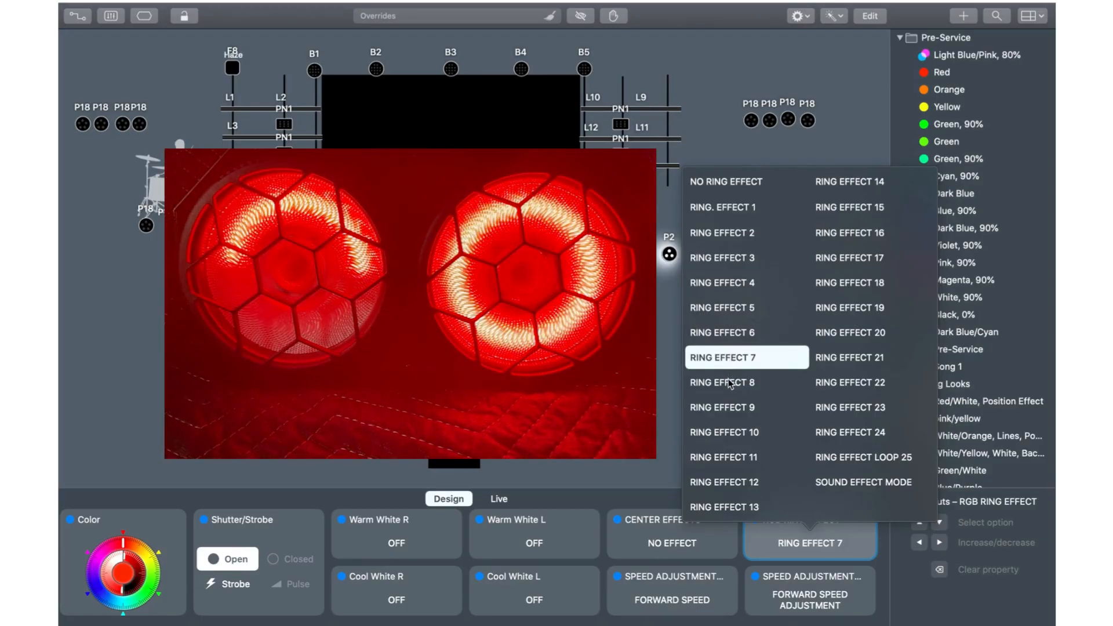
left_click(729, 383)
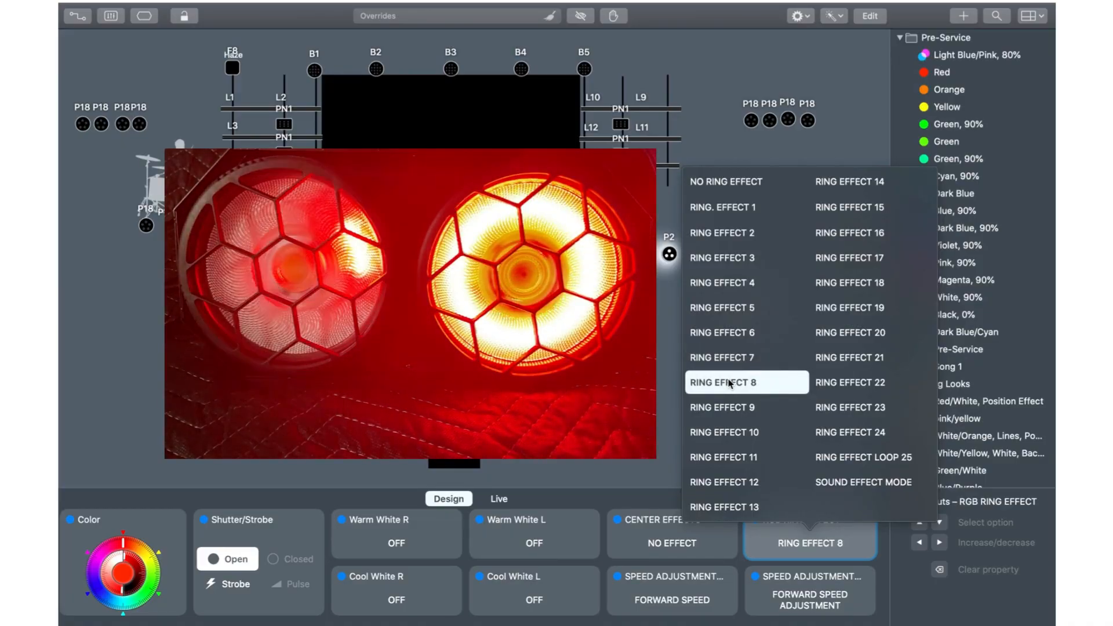
left_click(728, 408)
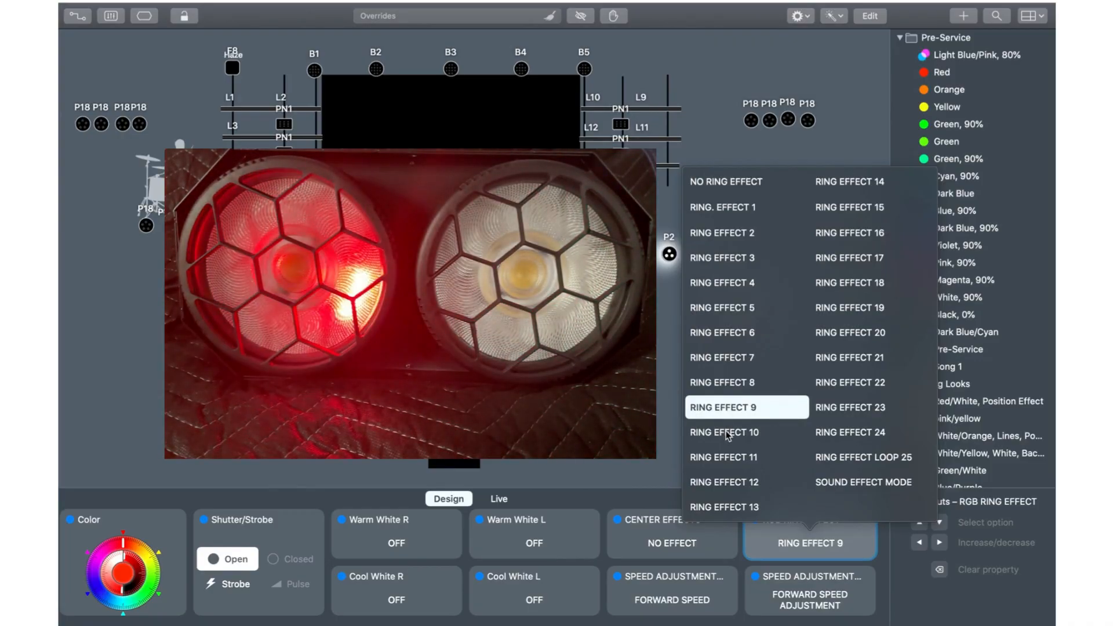
left_click(728, 433)
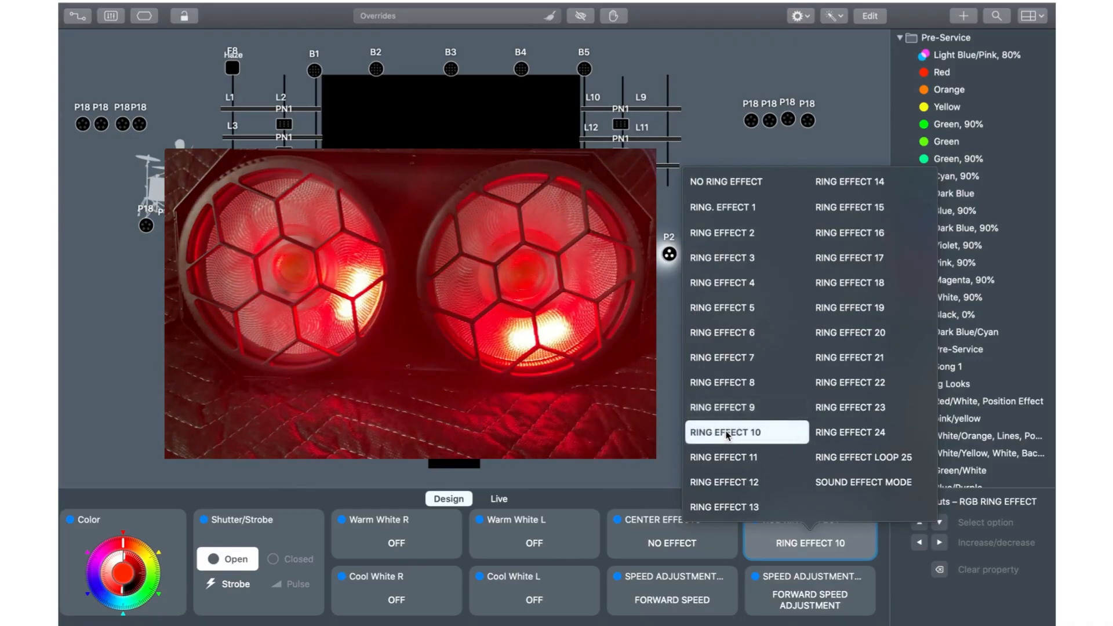
left_click(724, 462)
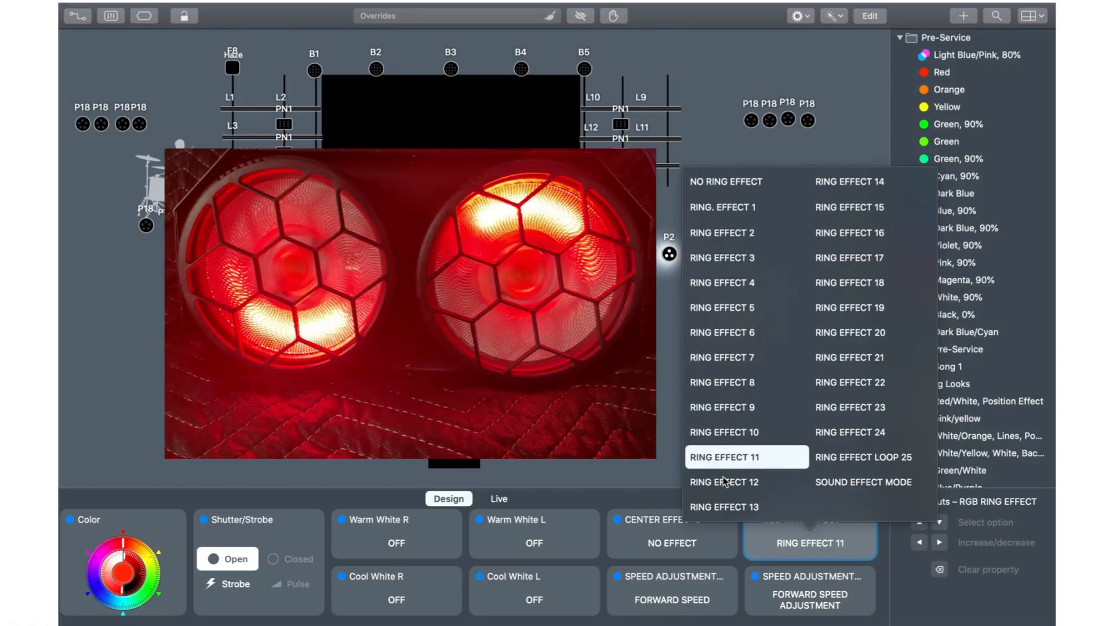
left_click(724, 480)
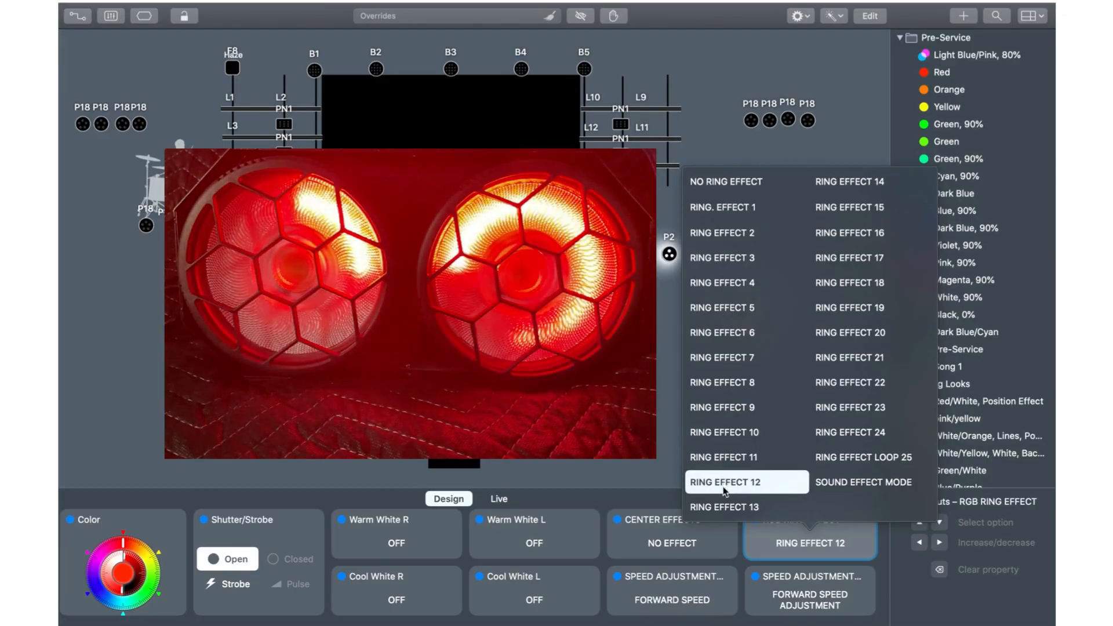
Step: Step the RGB ring effect from RING EFFECT 13 through RING EFFECT 18 to preview each one
left_click(724, 506)
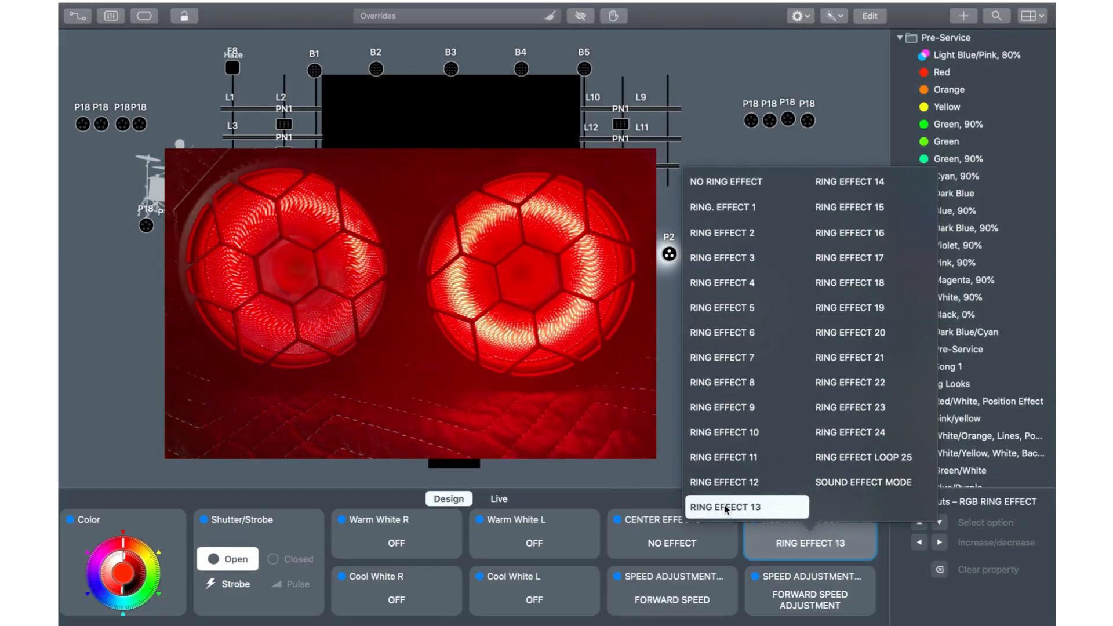
left_click(856, 182)
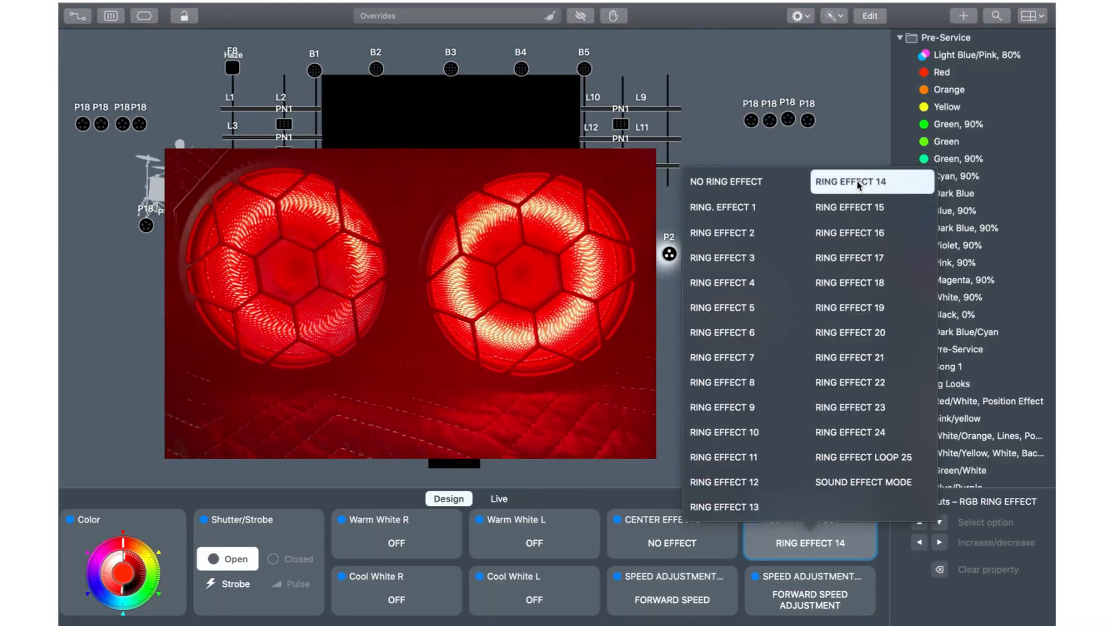
left_click(851, 213)
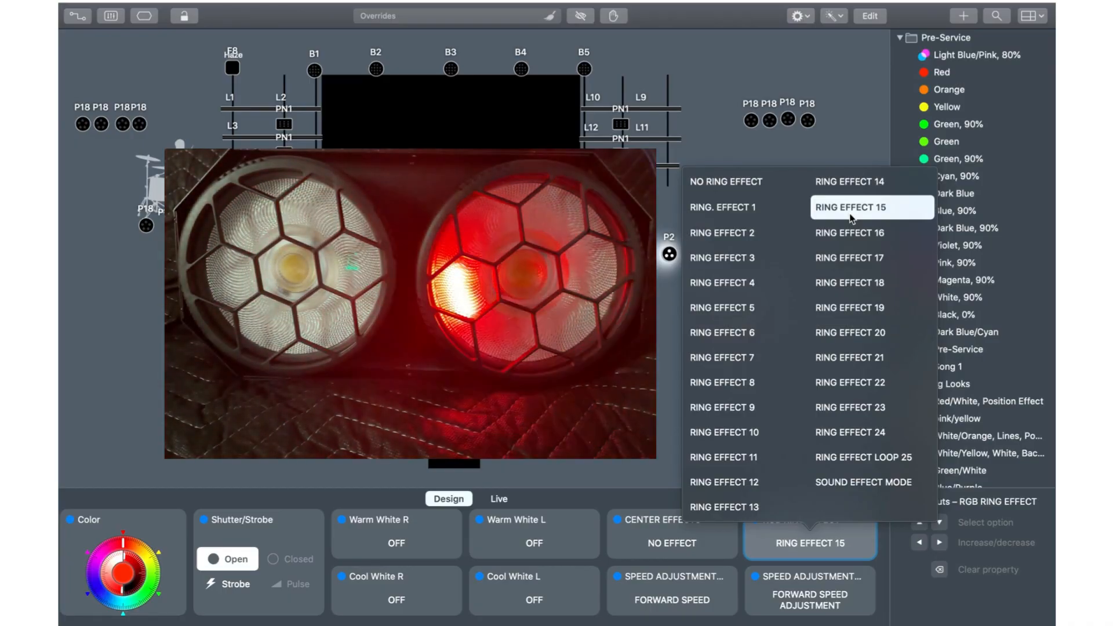
left_click(848, 232)
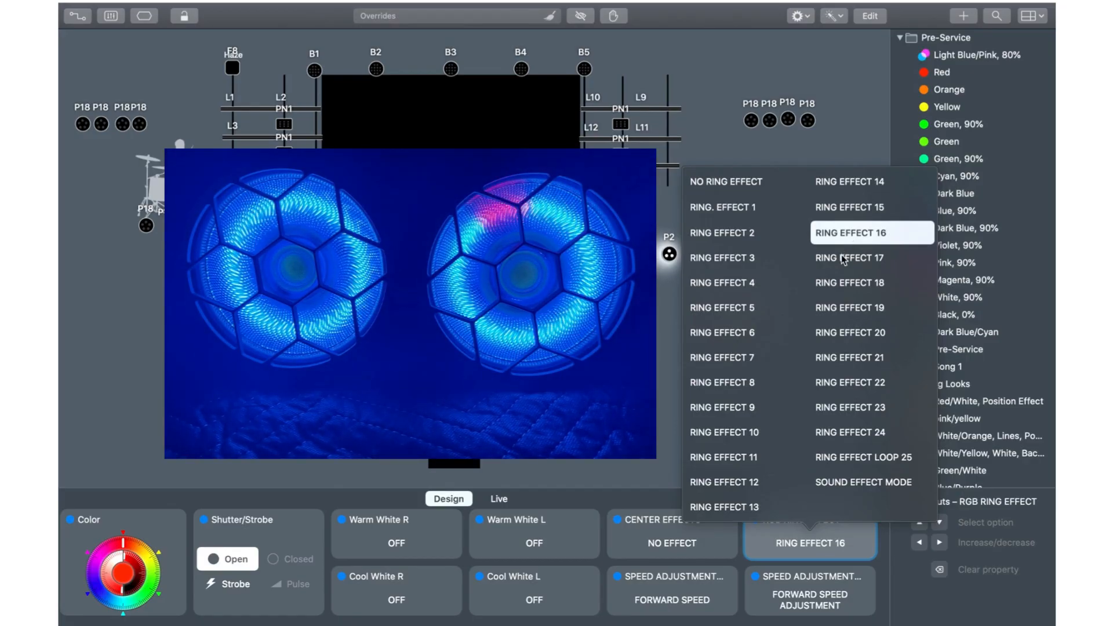
left_click(843, 258)
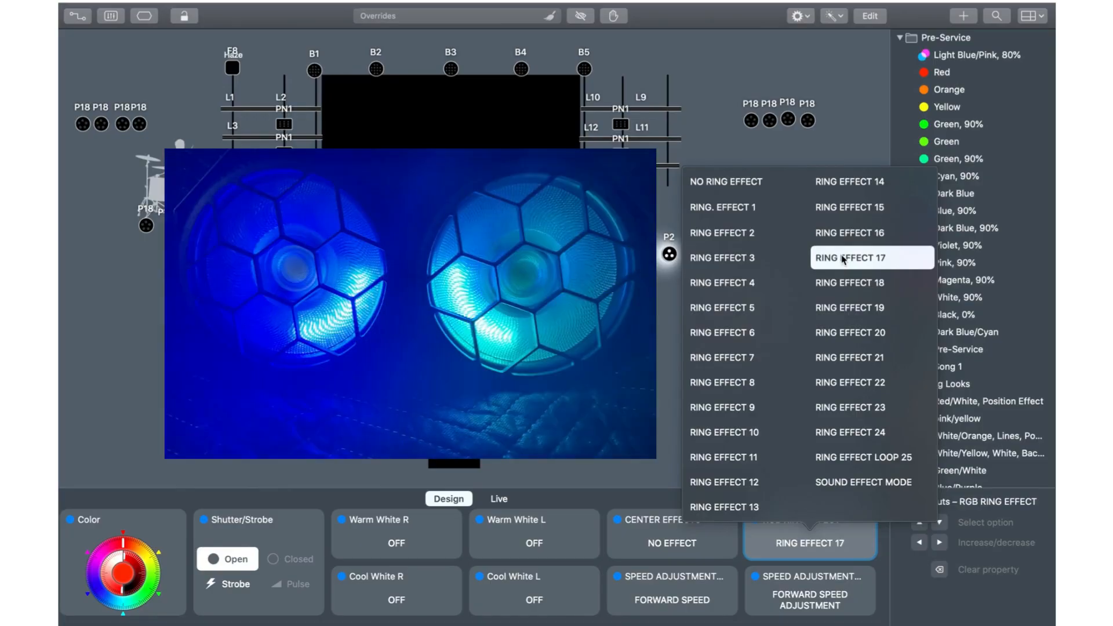
left_click(843, 281)
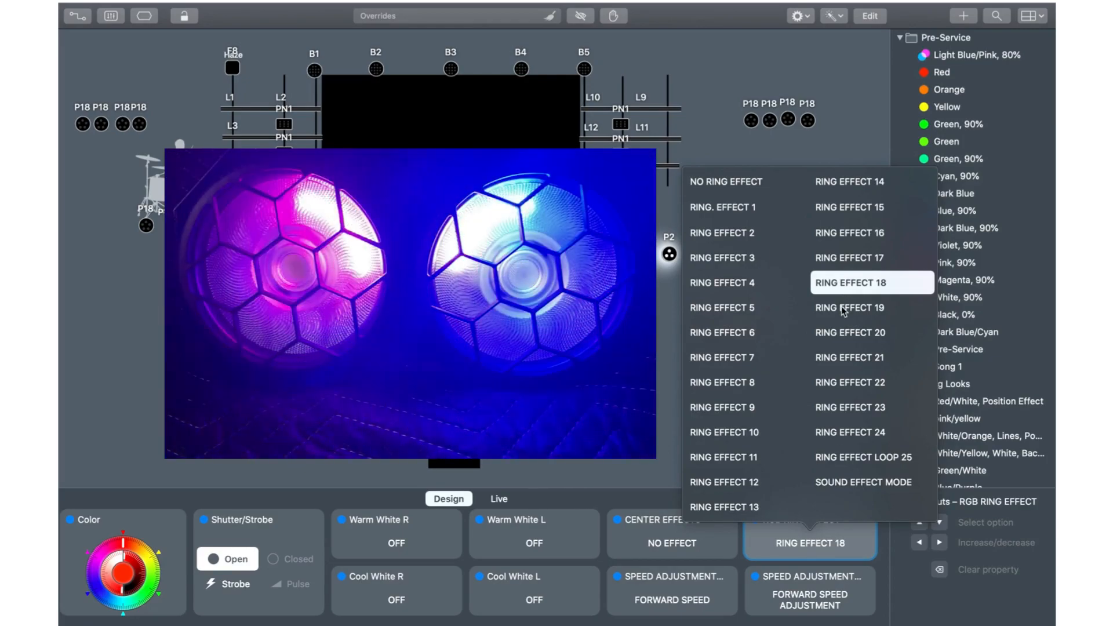
Step: Preview RING EFFECT 19 through RING EFFECT 24 and RING EFFECT LOOP 25, and reset the RGB ring effect to NO RING EFFECT
left_click(840, 307)
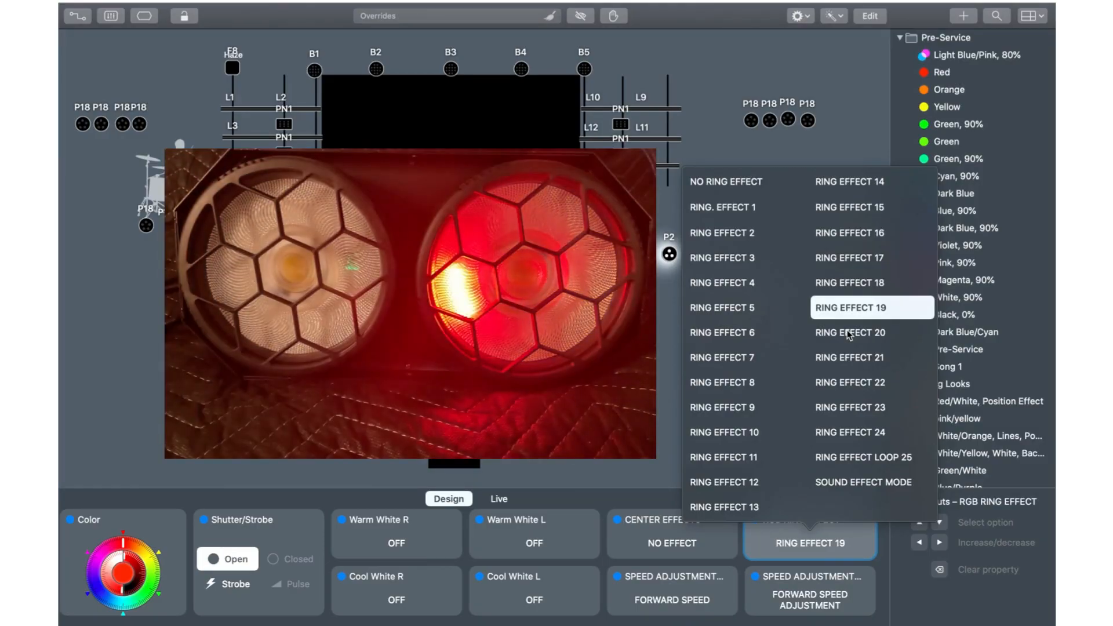
left_click(848, 334)
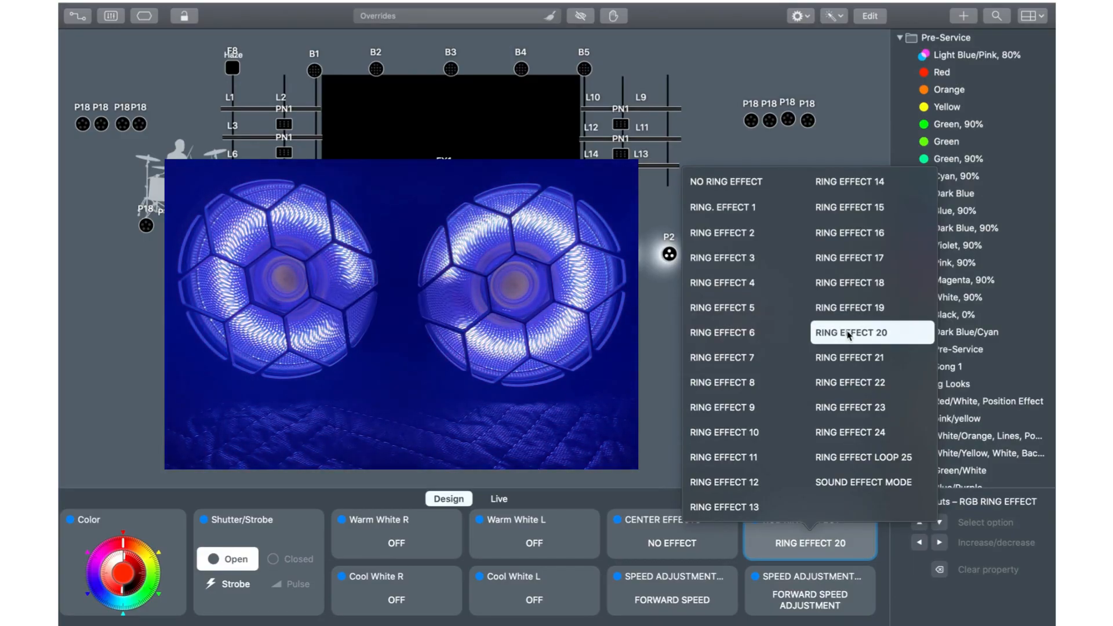
left_click(846, 358)
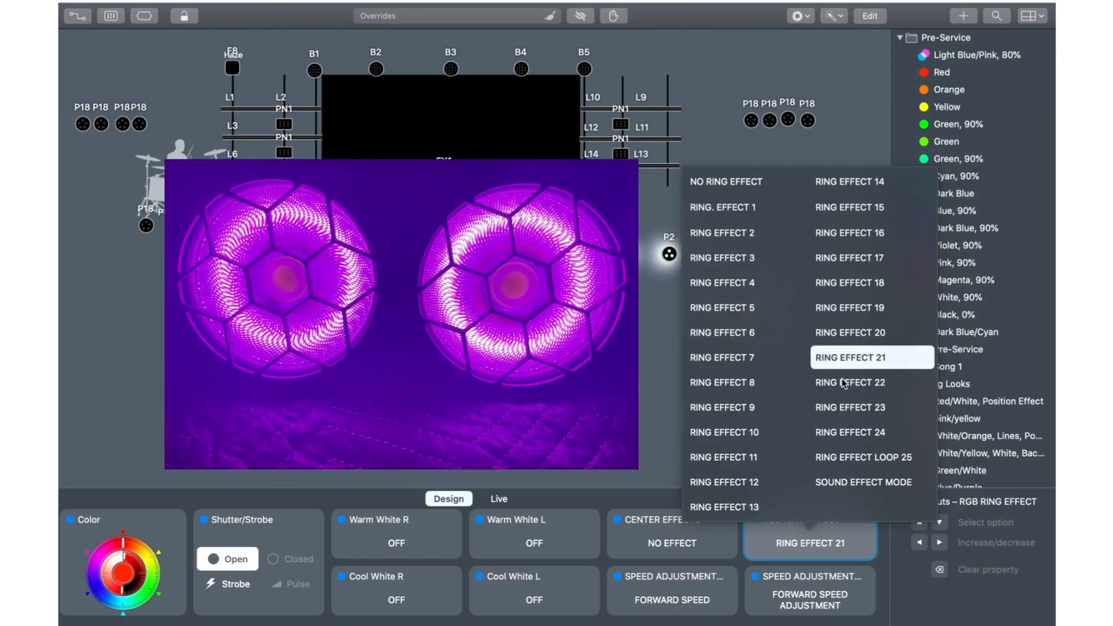
left_click(844, 384)
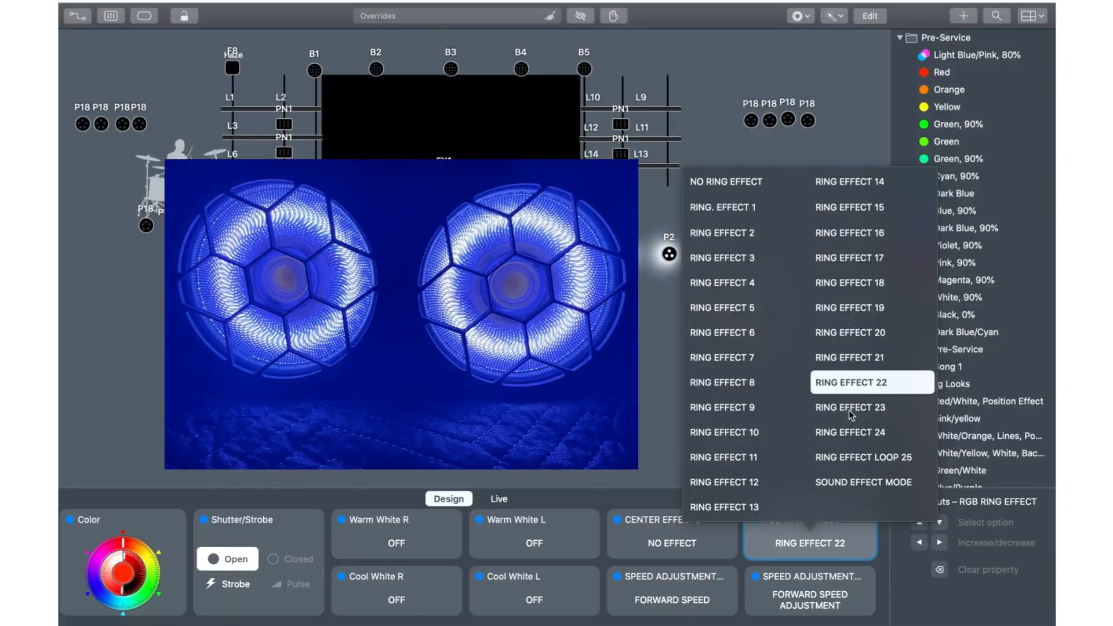
left_click(851, 412)
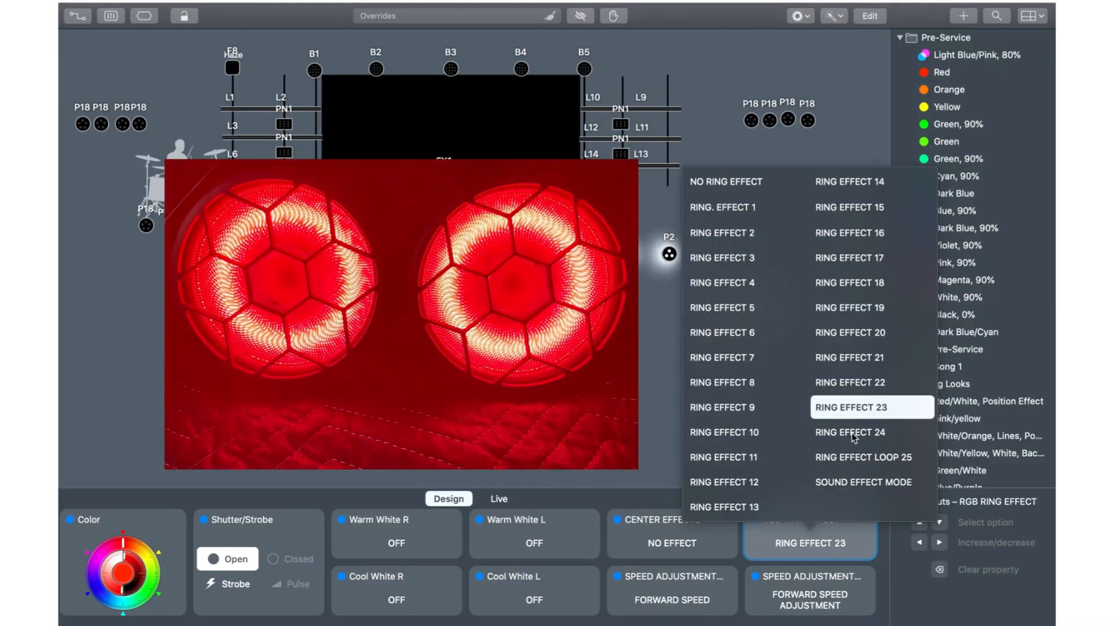
key("Down")
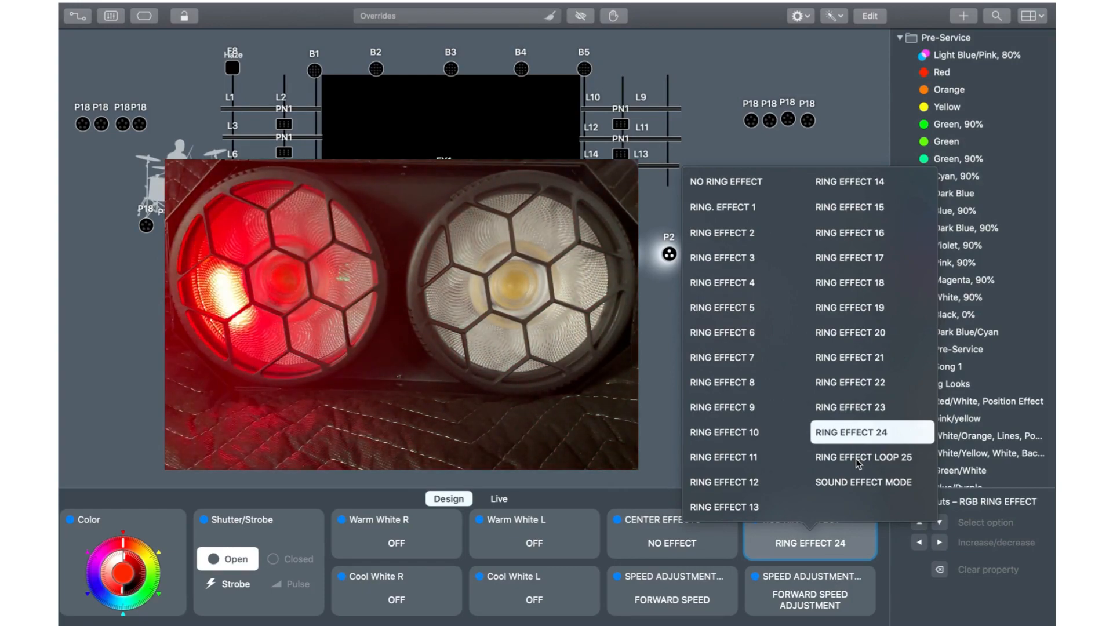
left_click(856, 458)
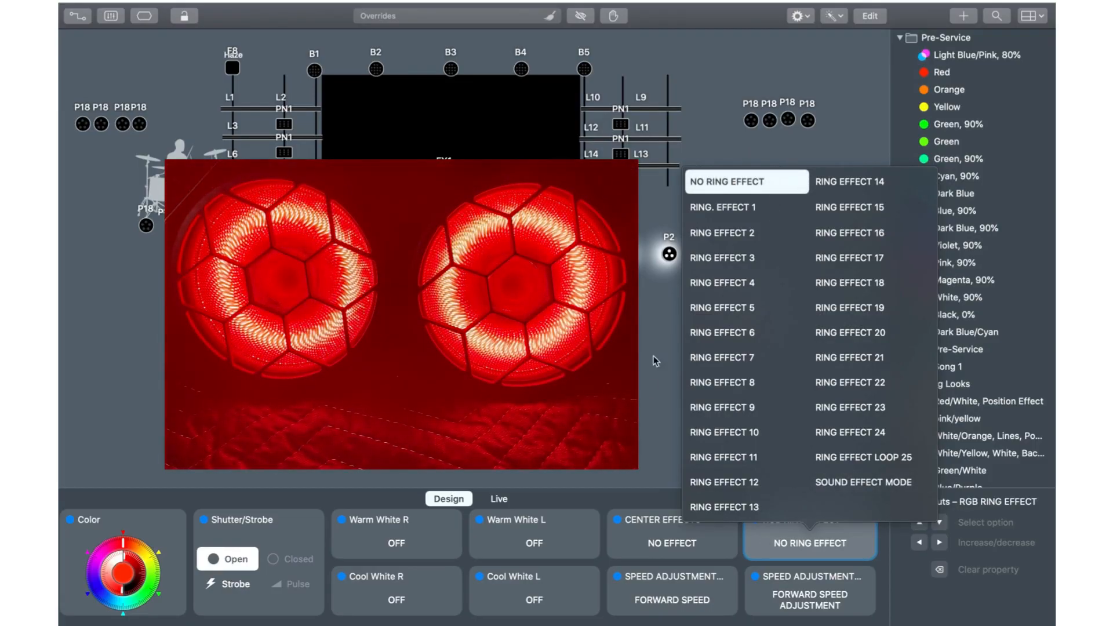
left_click(641, 424)
Step: Set the blinder's color to black and switch Warm White R and Warm White L to ON
key("super+a")
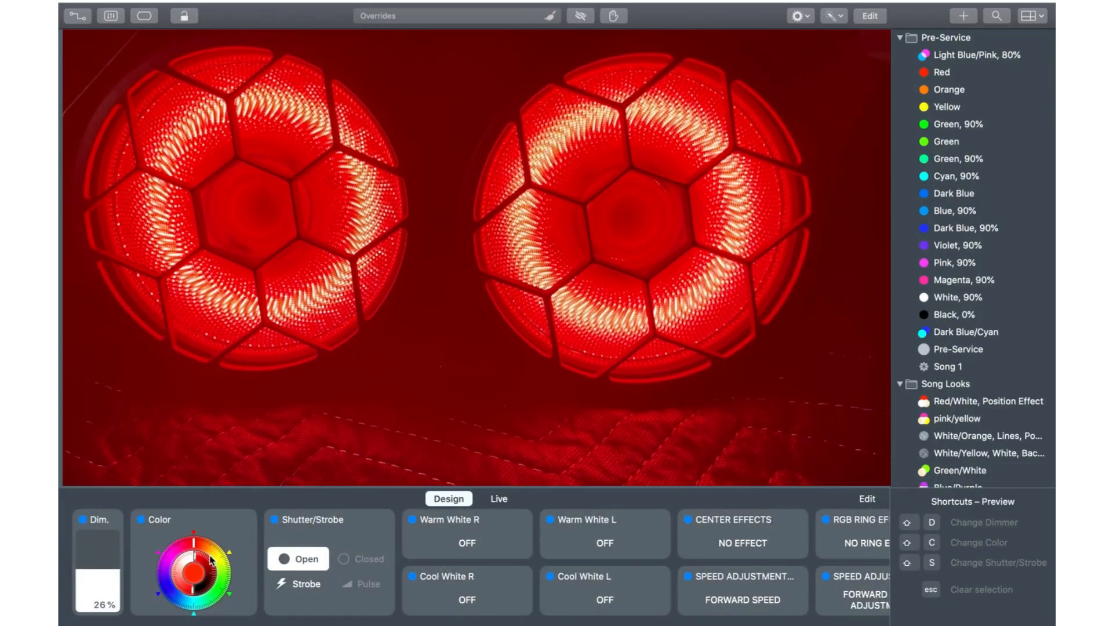
left_click_drag(198, 555, 185, 597)
left_click(456, 543)
left_click(461, 505)
left_click(603, 543)
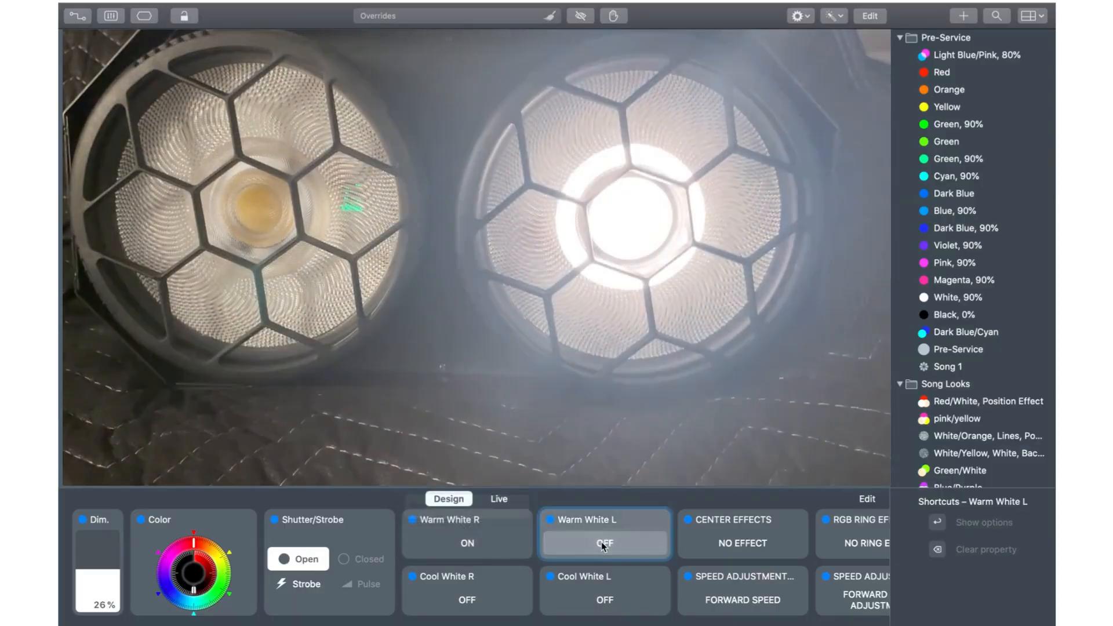
left_click(597, 502)
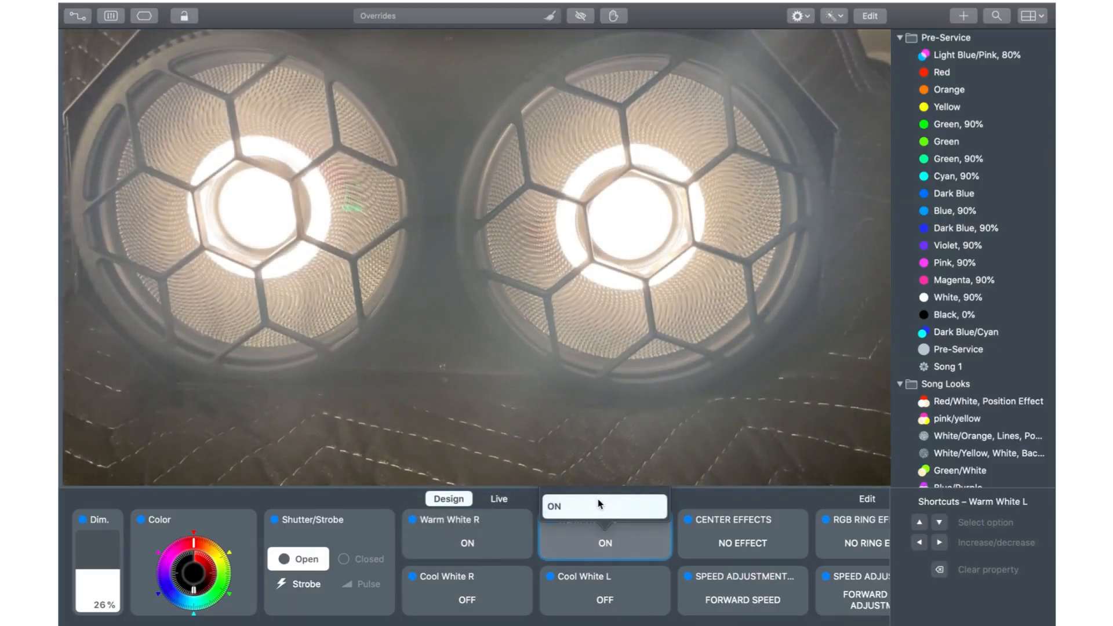
Step: Open the dimmer effects library and preview the Can-Can, Droplets, Marching Ants and Rain effects on the blinder
left_click(113, 519)
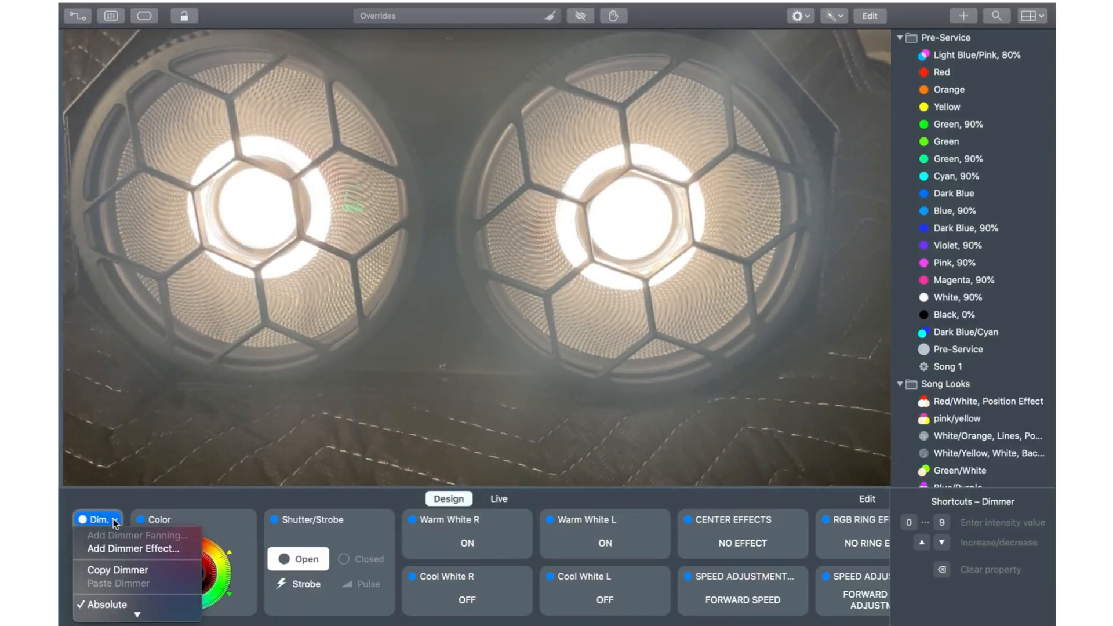
left_click(102, 551)
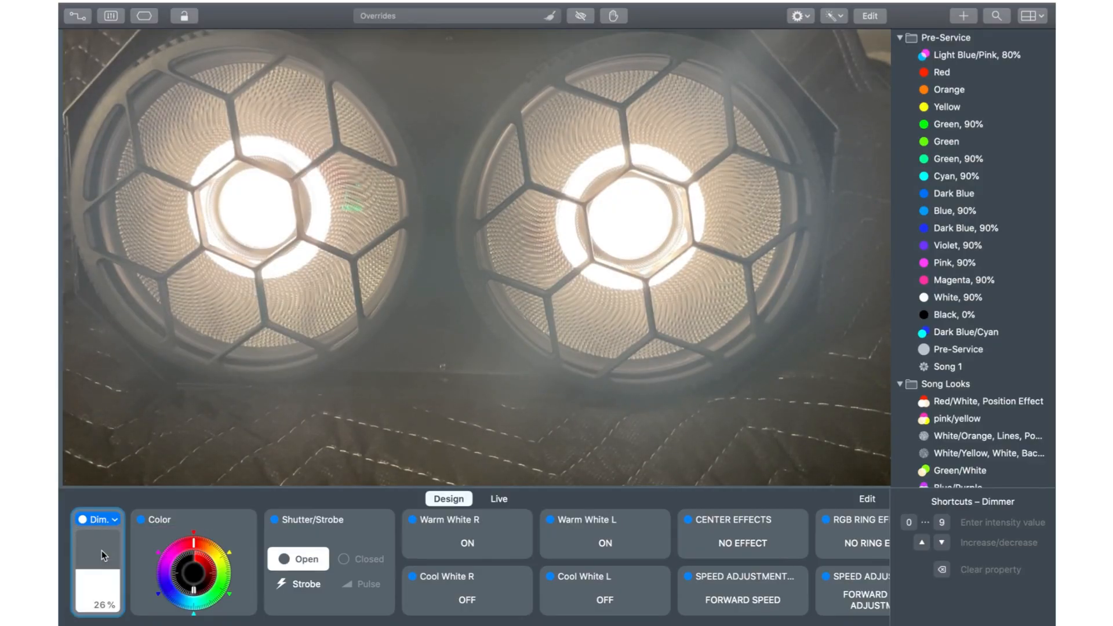
mouse_move(136, 543)
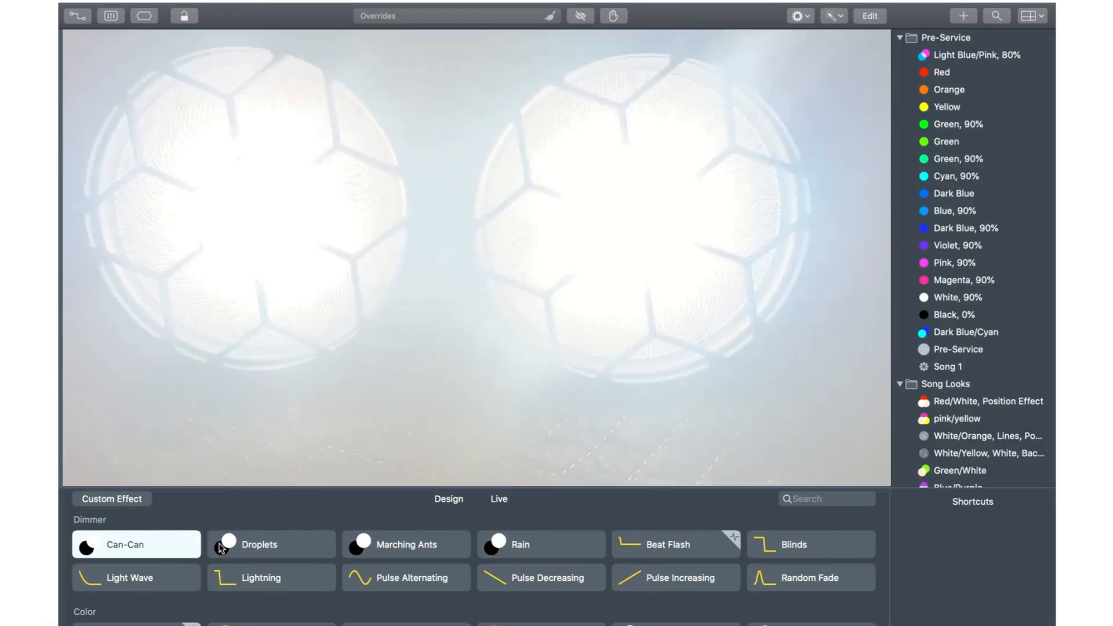
mouse_move(243, 549)
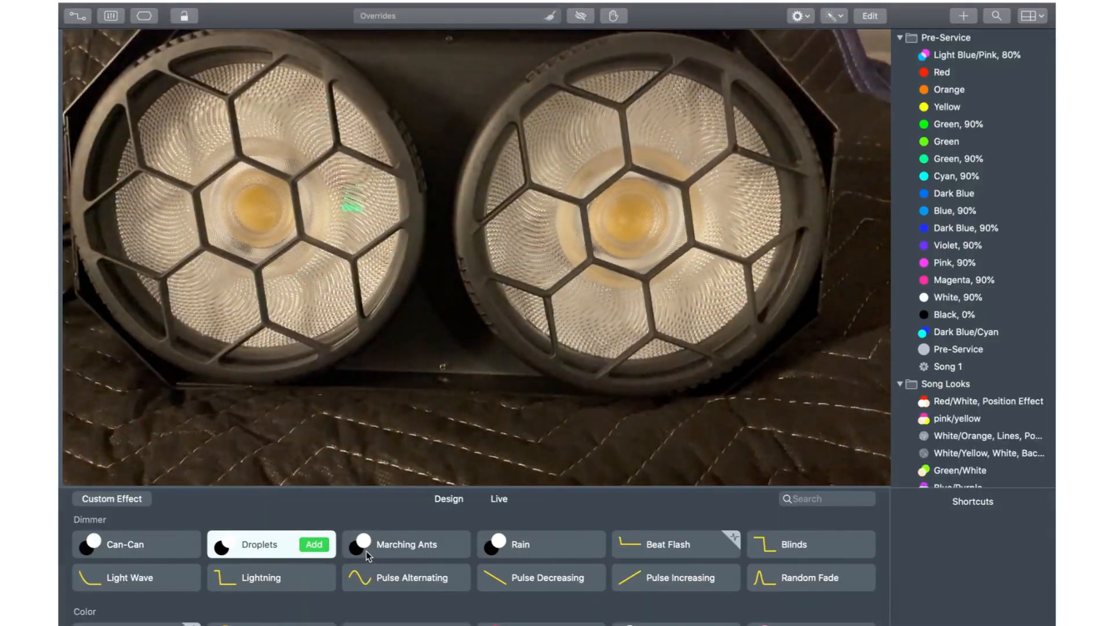
mouse_move(371, 554)
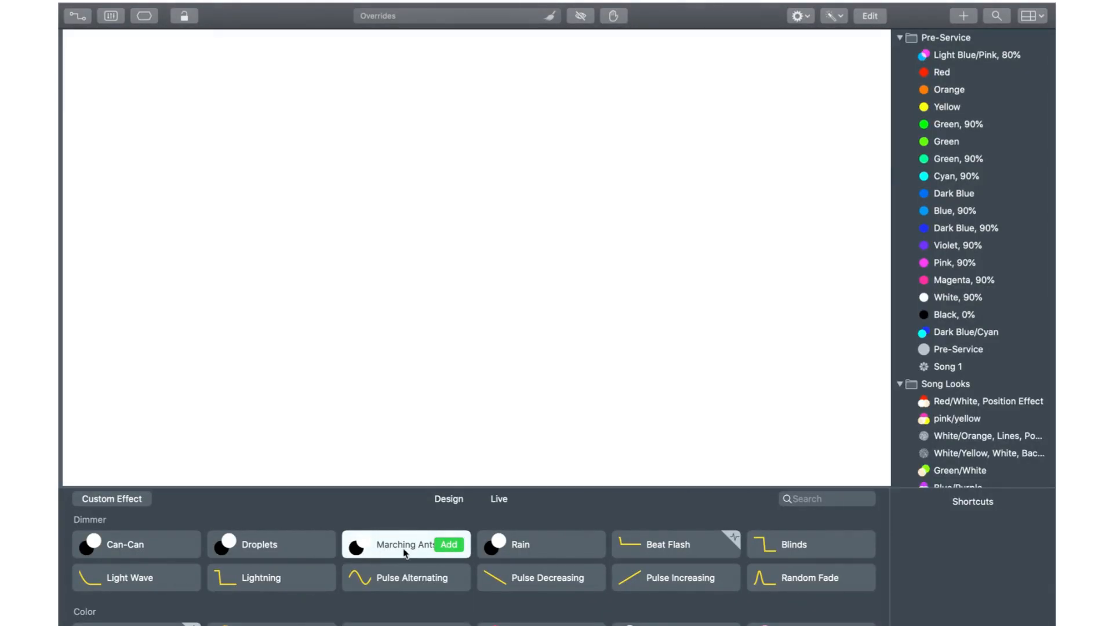
mouse_move(496, 551)
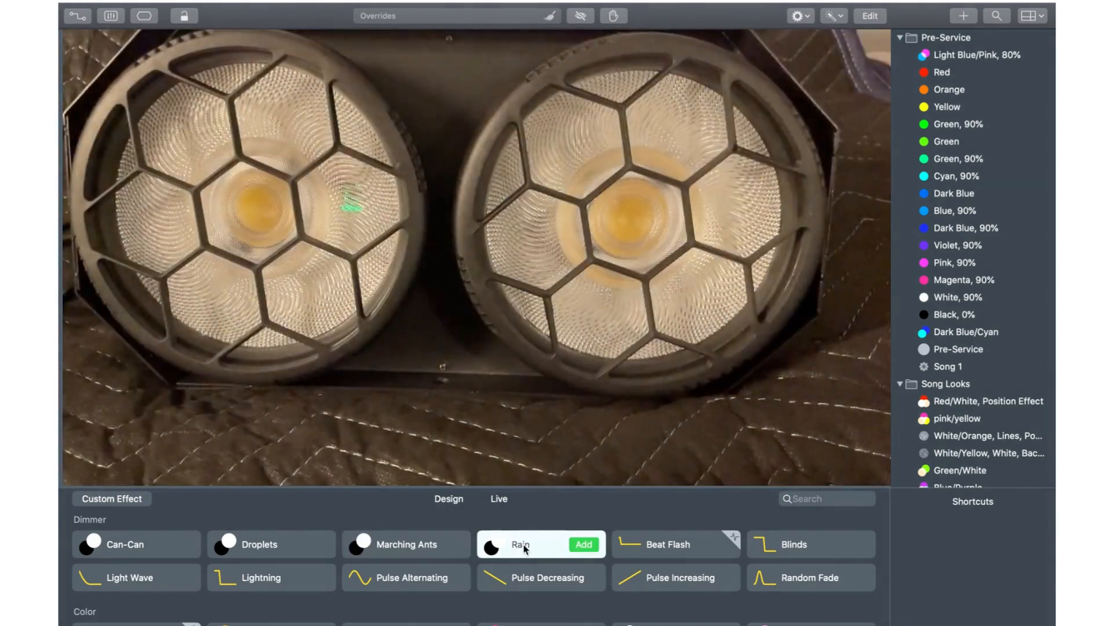
left_click(525, 548)
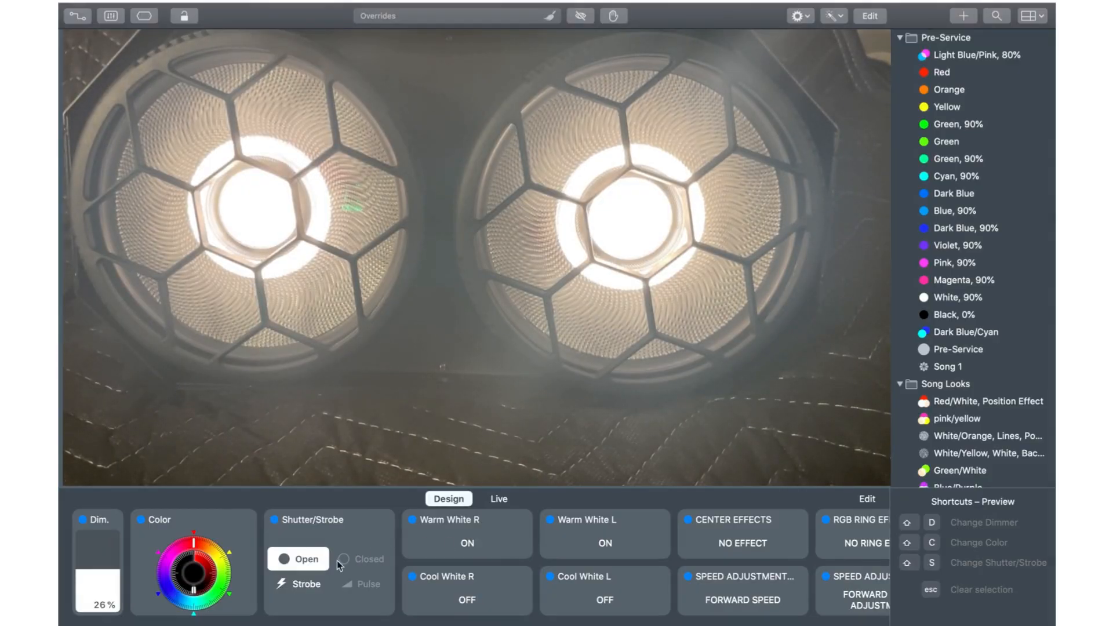
Step: Set the blinder's color to full red and raise its dimmer to 50%
left_click_drag(193, 591, 218, 547)
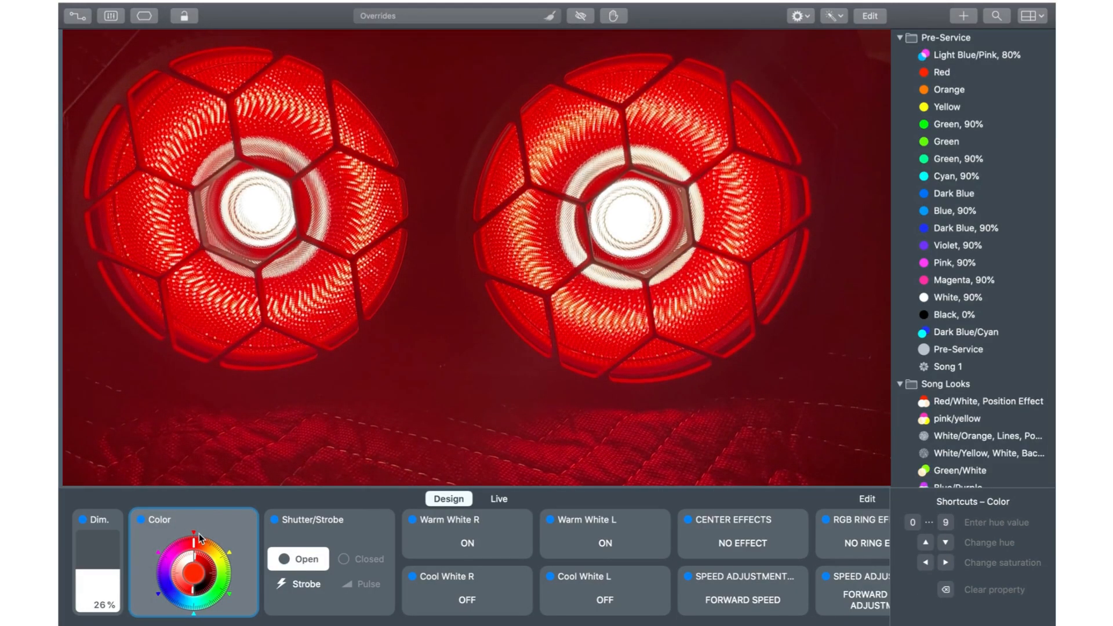
left_click_drag(103, 572, 107, 556)
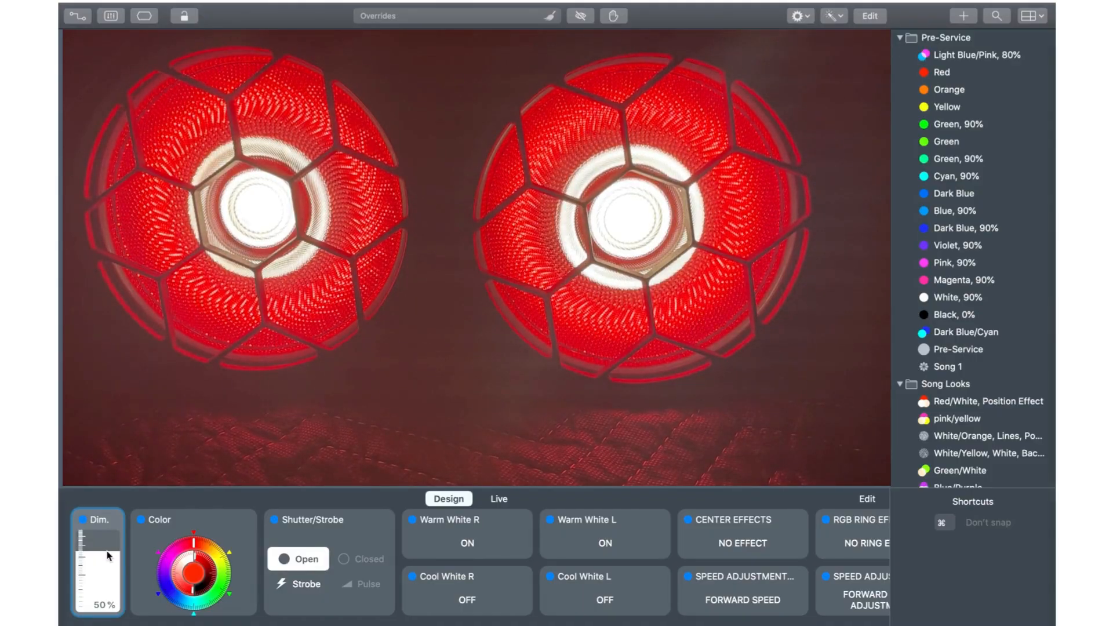
left_click_drag(107, 556, 107, 556)
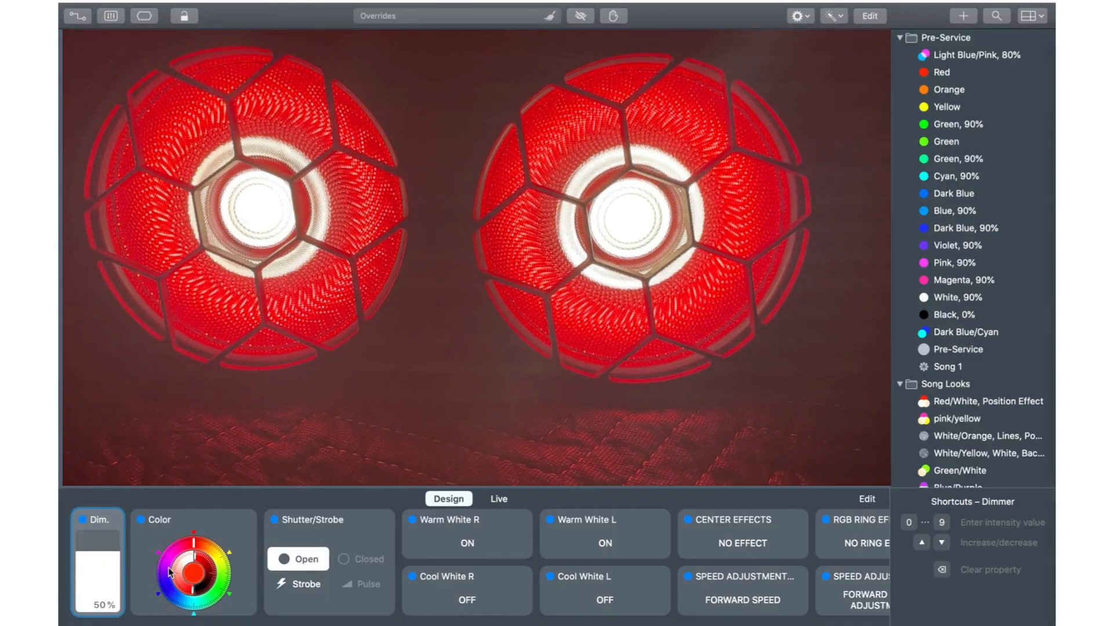
left_click_drag(197, 558, 193, 533)
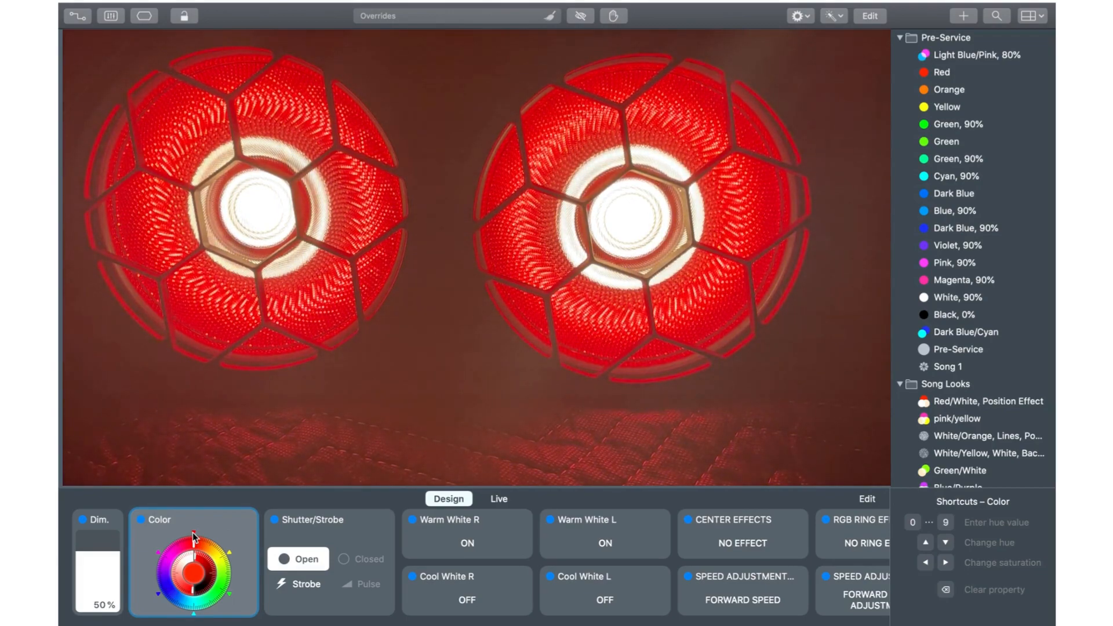